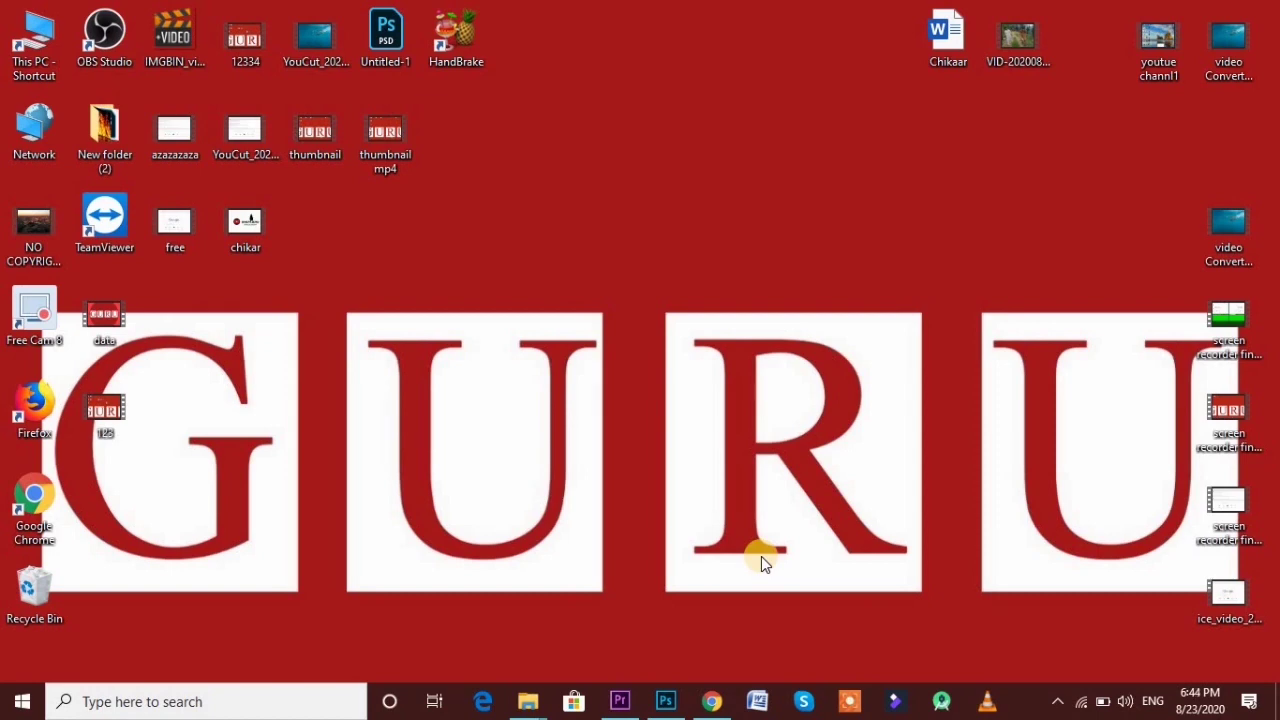
Step: Search the web in Chrome for handbrake and open the official HandBrake website
left_click(712, 702)
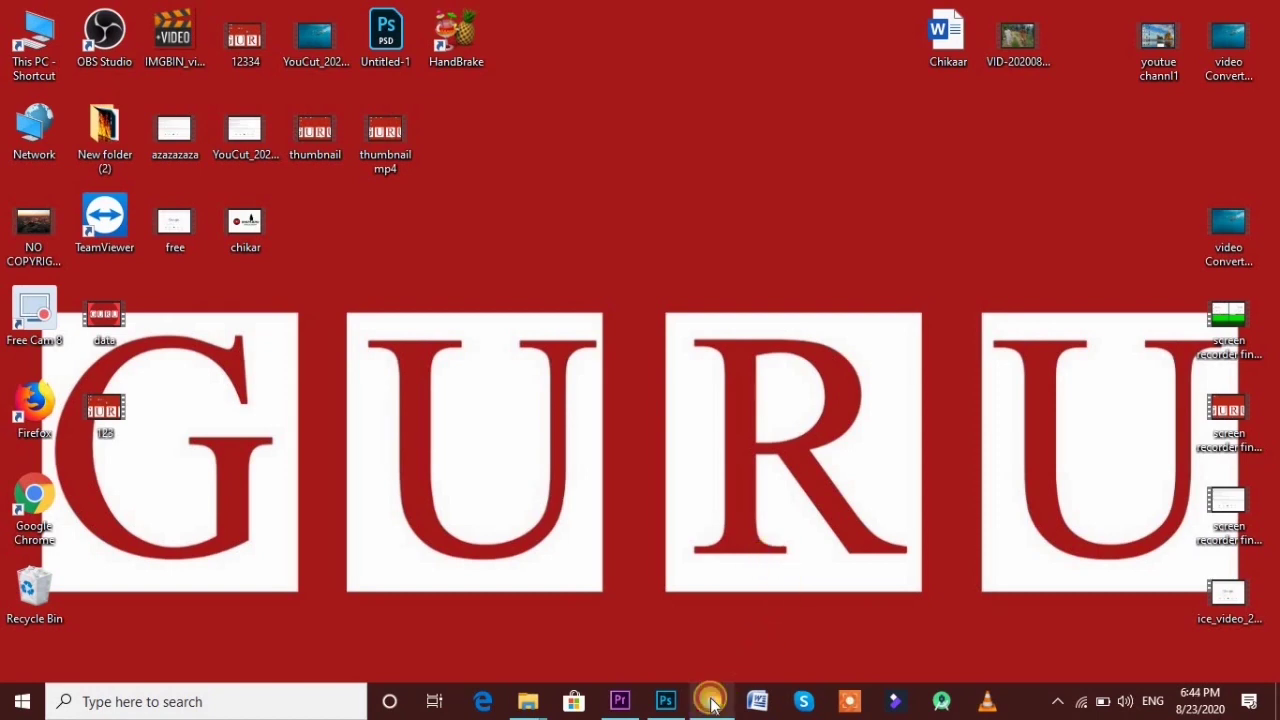
left_click(282, 46)
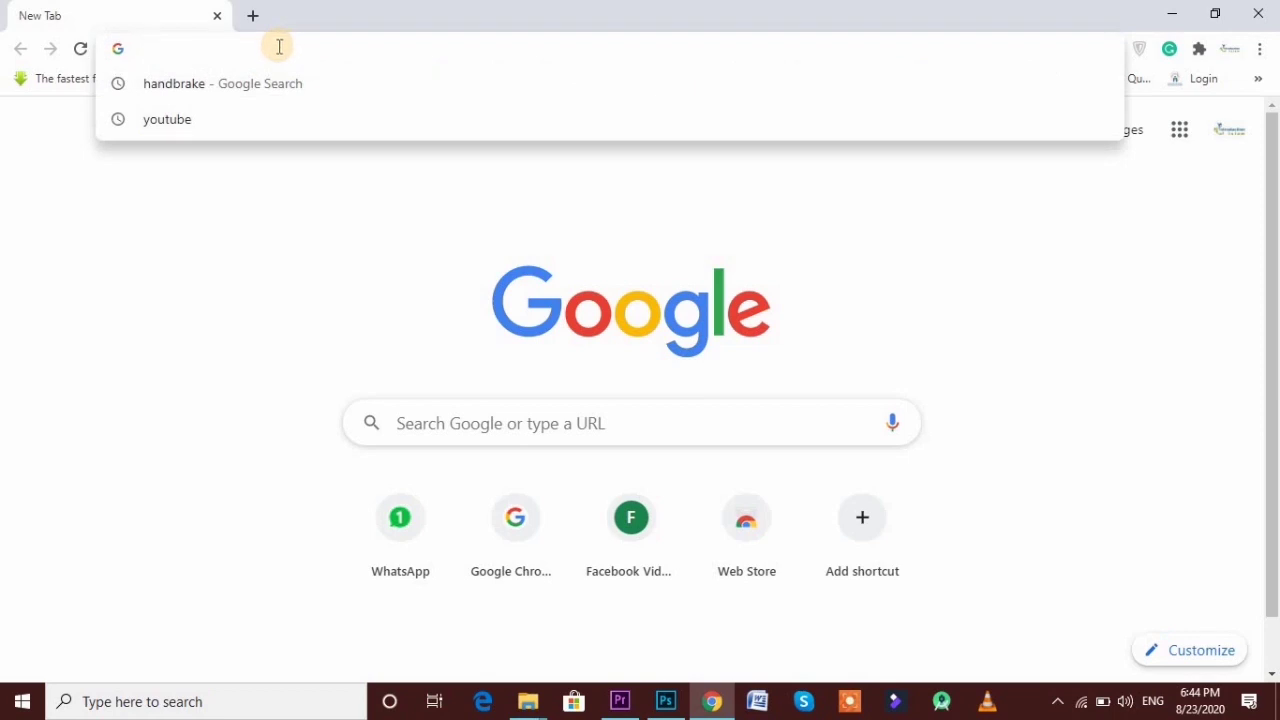
left_click(211, 83)
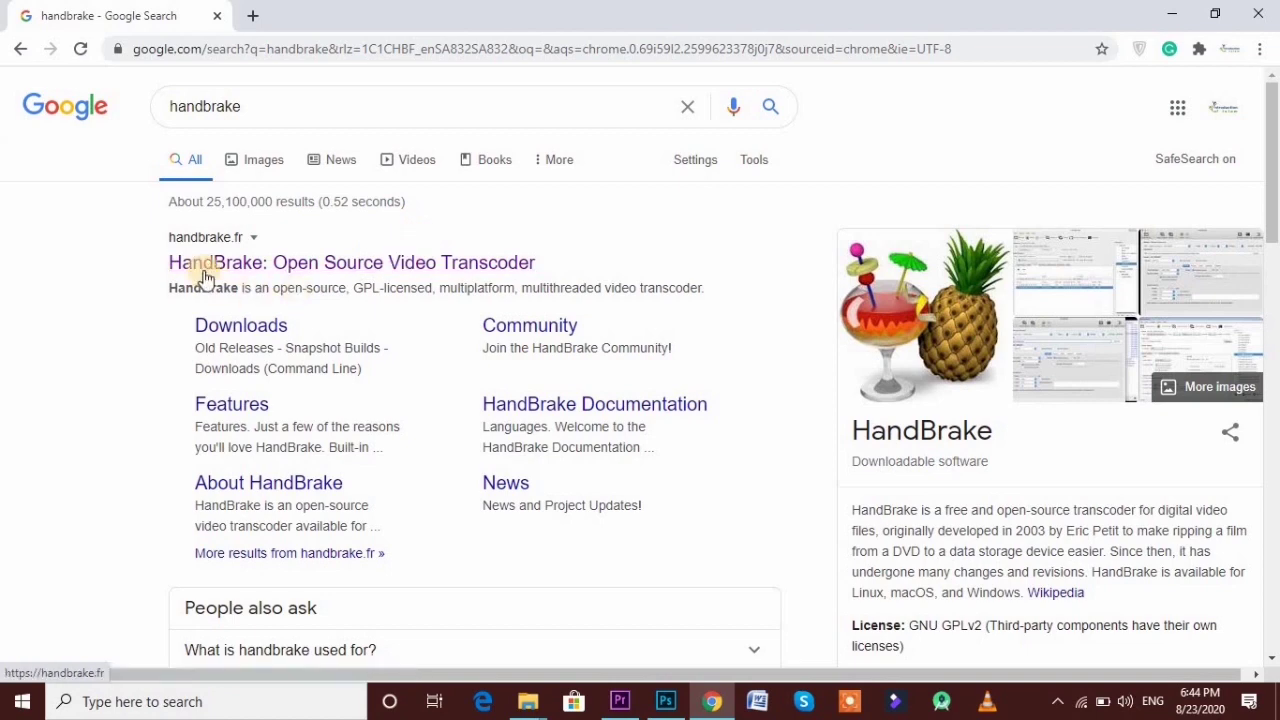
left_click(342, 270)
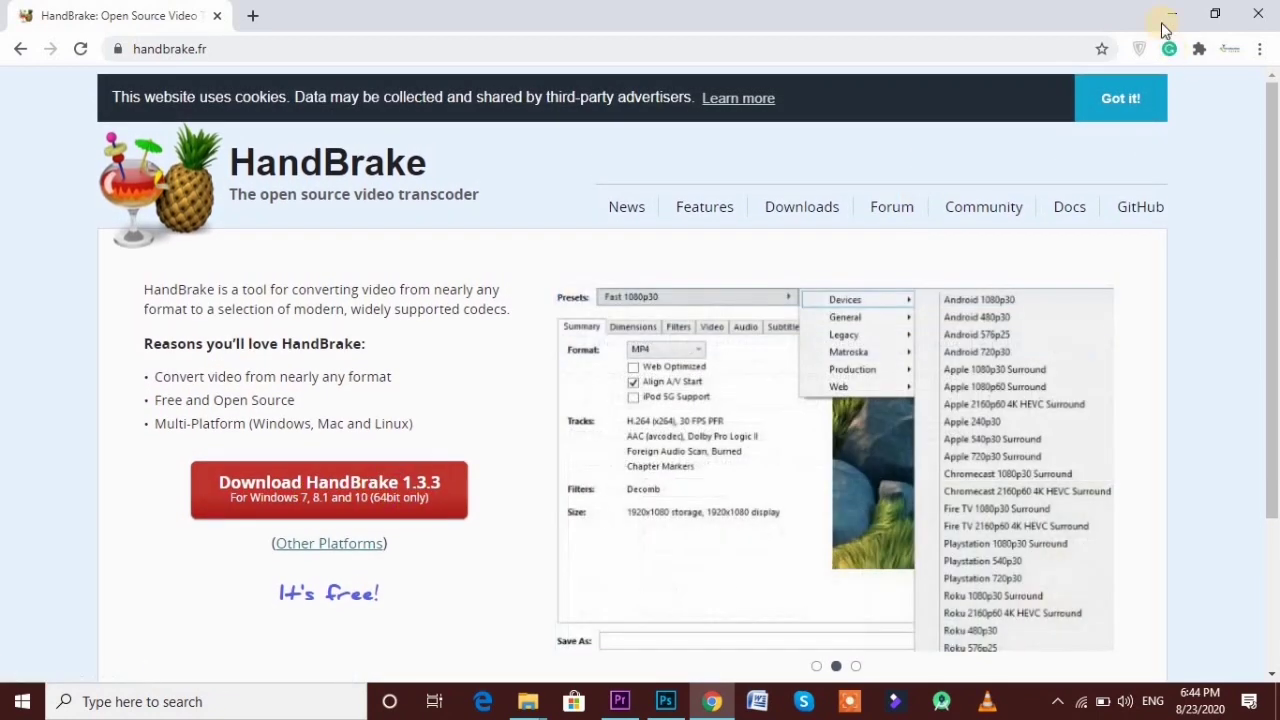
Step: Return to the desktop, move the HandBrake shortcut to its empty middle area, and launch HandBrake
left_click(1172, 14)
left_click_drag(478, 41, 689, 226)
left_click(742, 214)
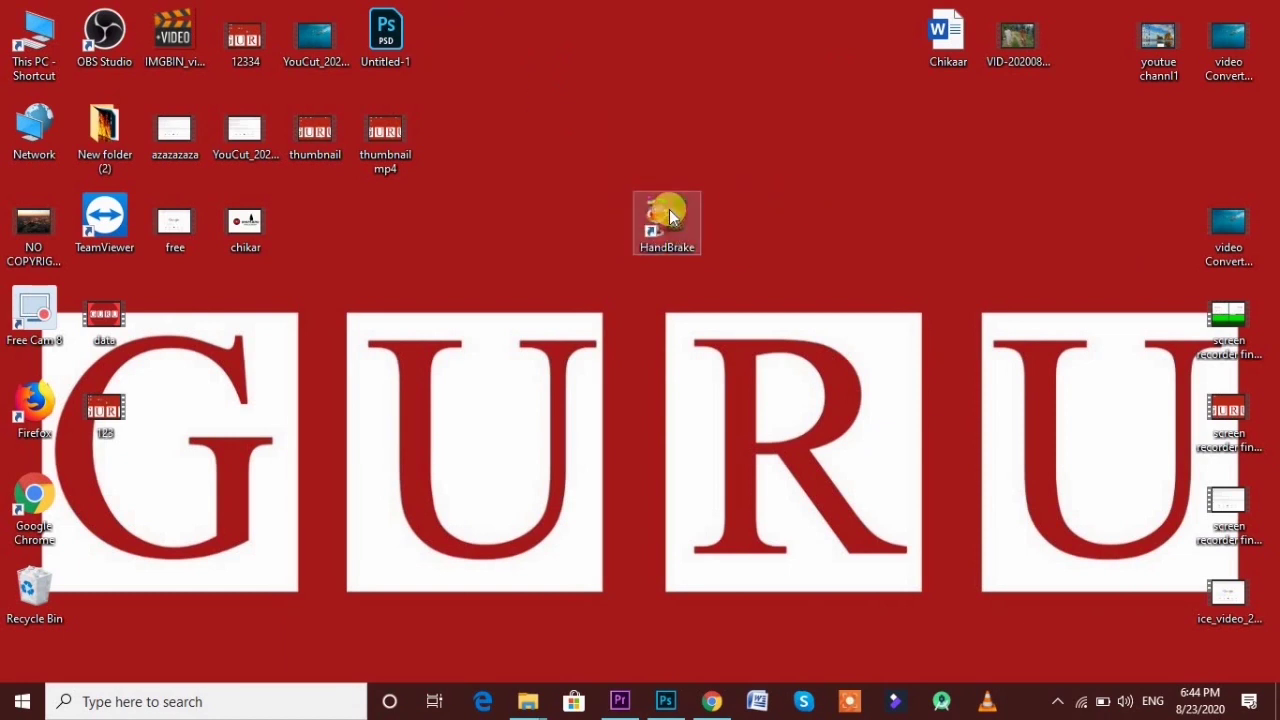
left_click(671, 217)
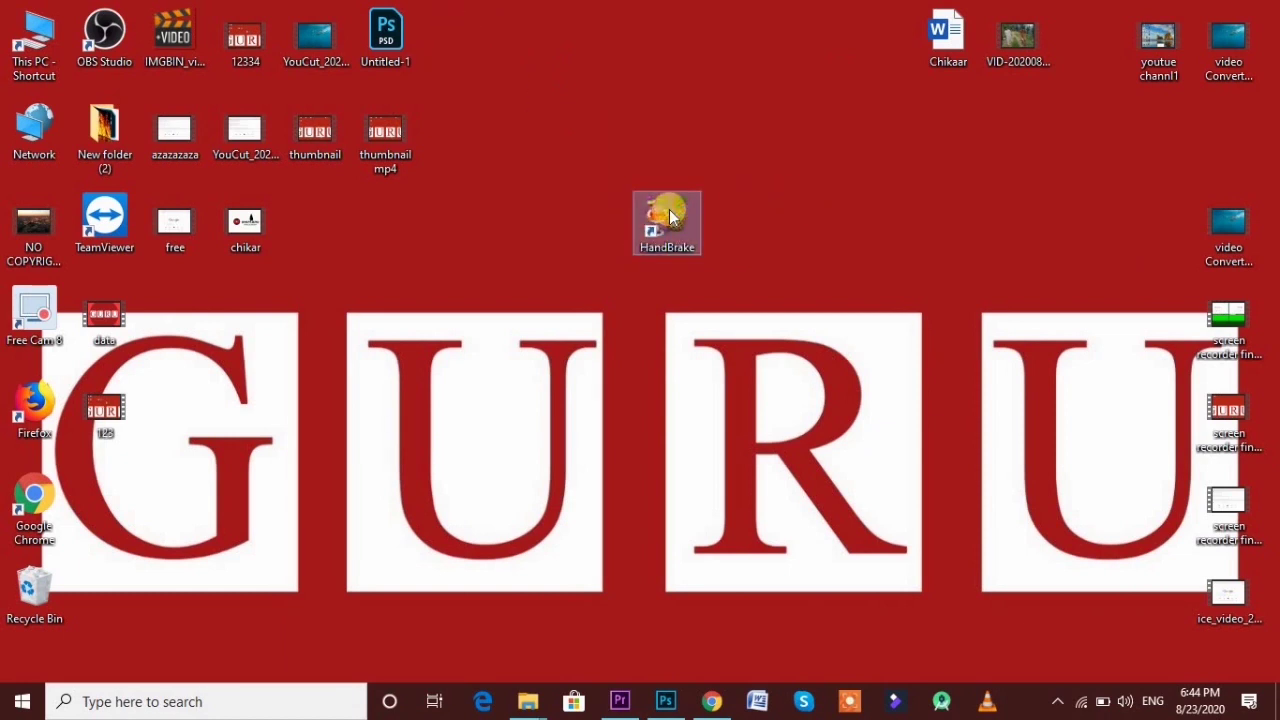
double_click(669, 217)
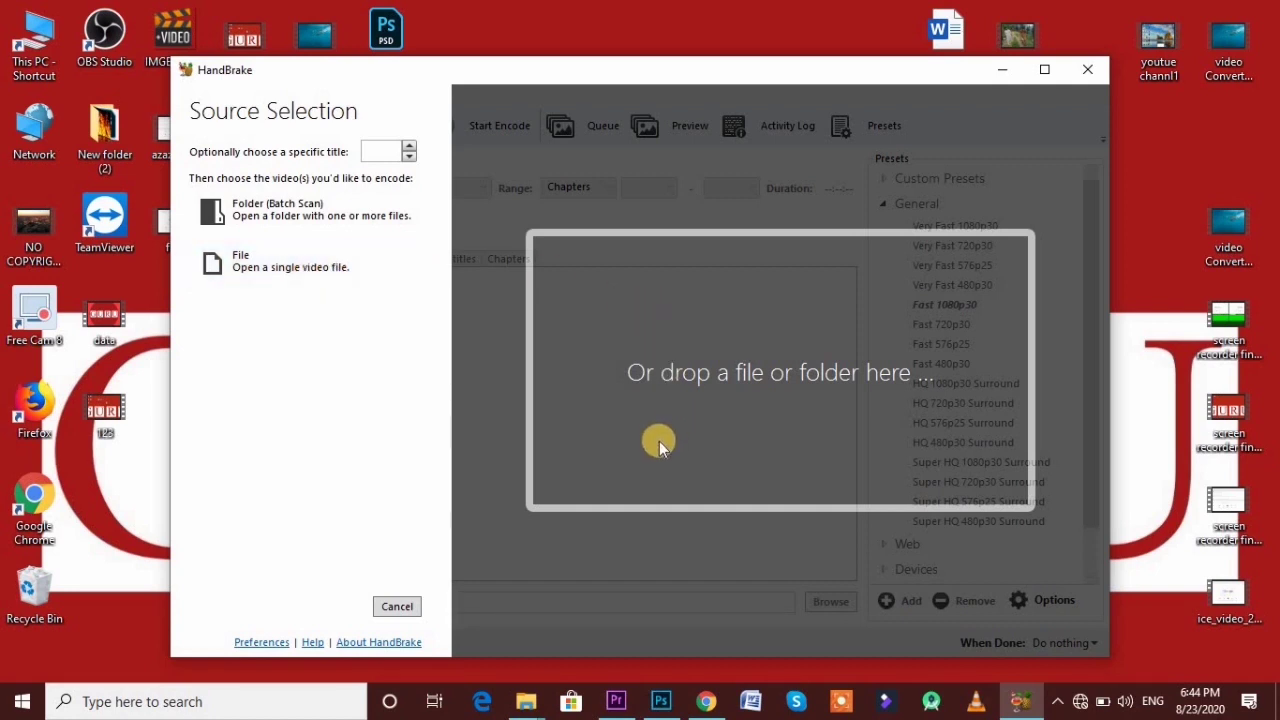
Step: Switch to File Explorer and examine the file size of the Tags video in its properties
mouse_move(518, 705)
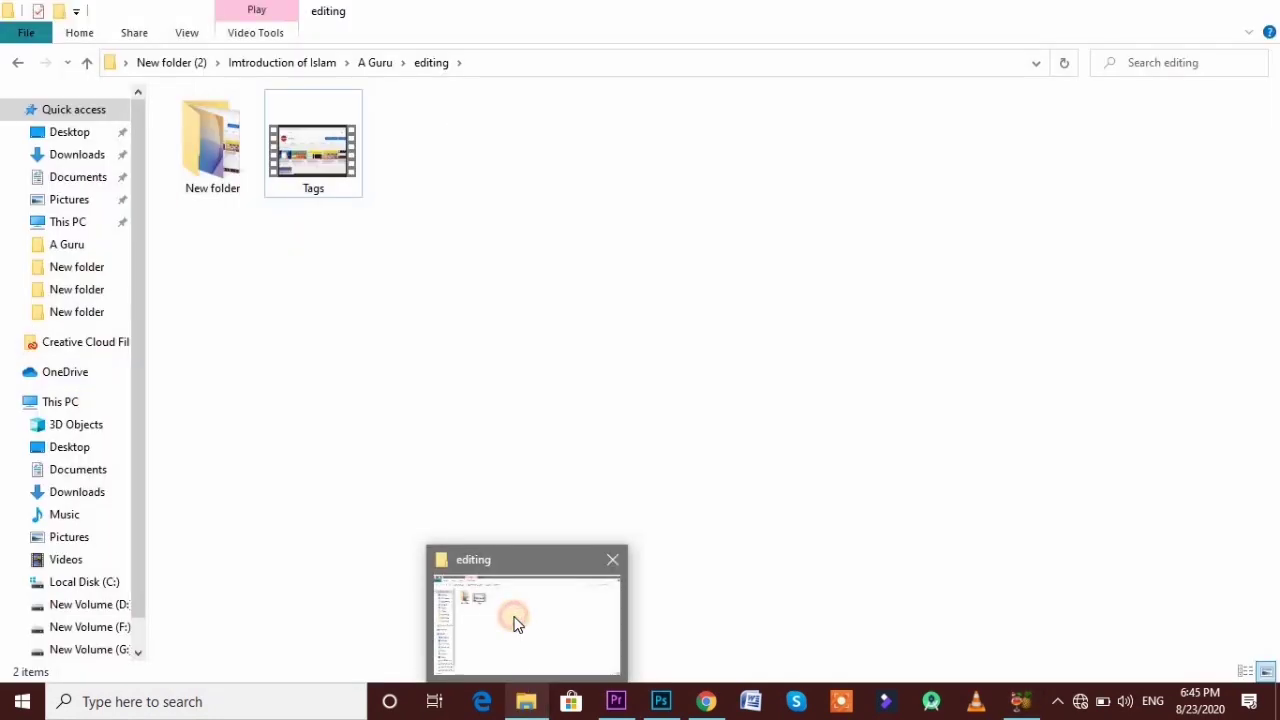
left_click(514, 617)
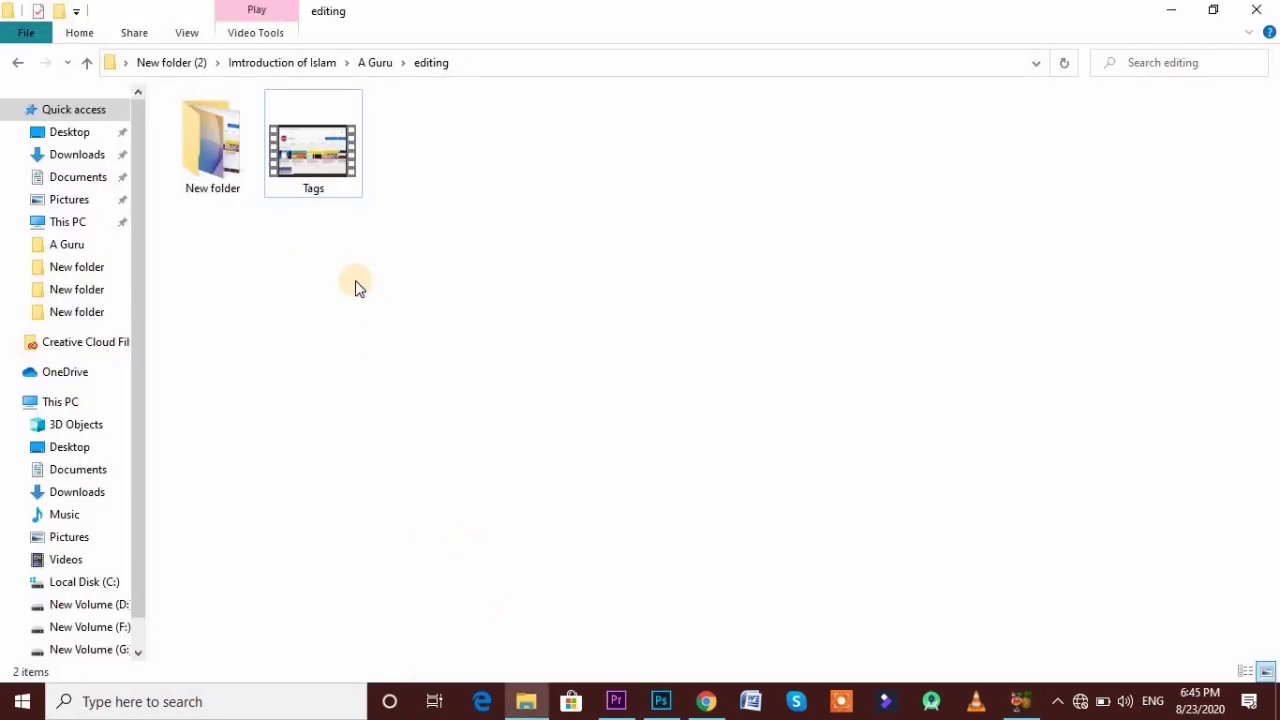
left_click(308, 165)
right_click(308, 165)
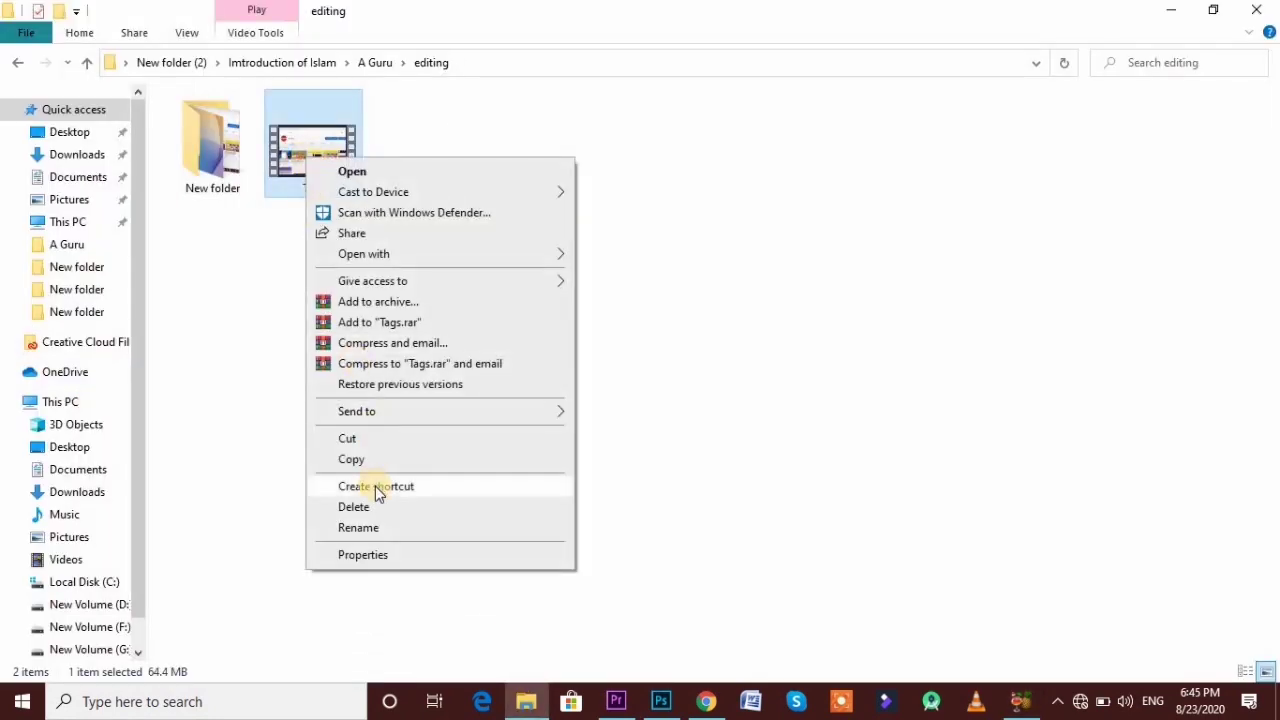
left_click(386, 556)
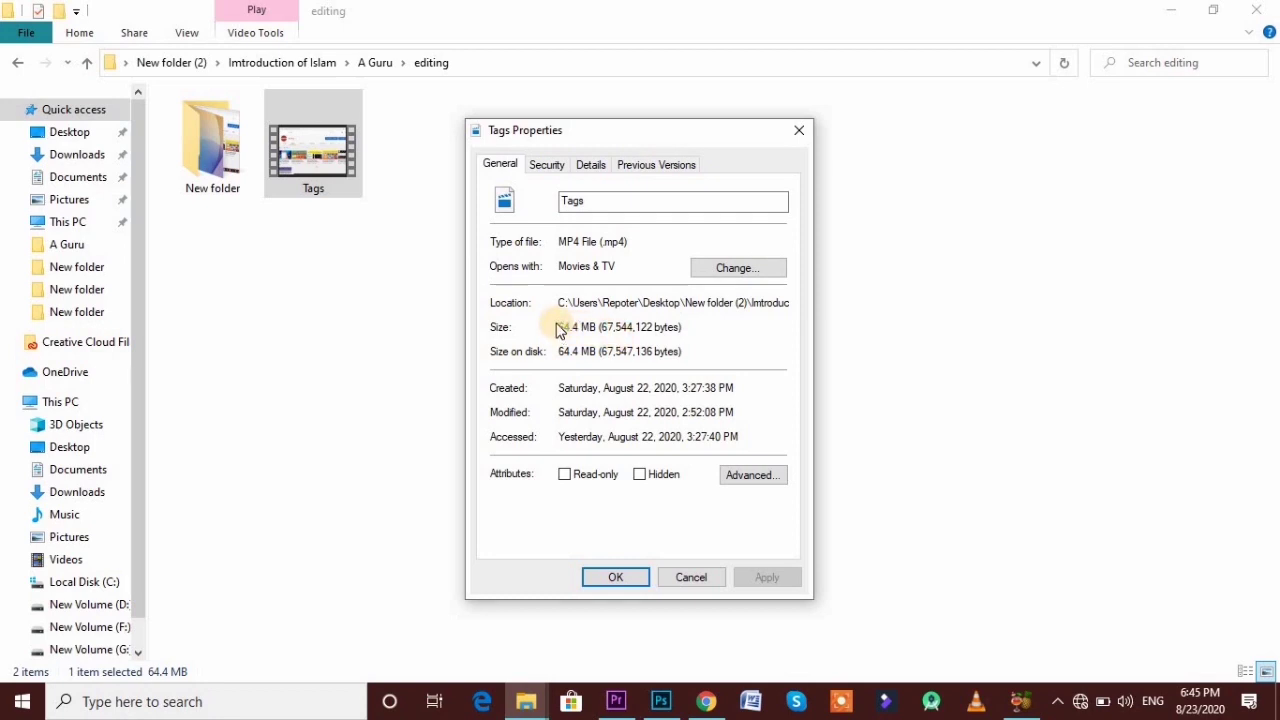
left_click_drag(560, 328, 725, 311)
key("Escape")
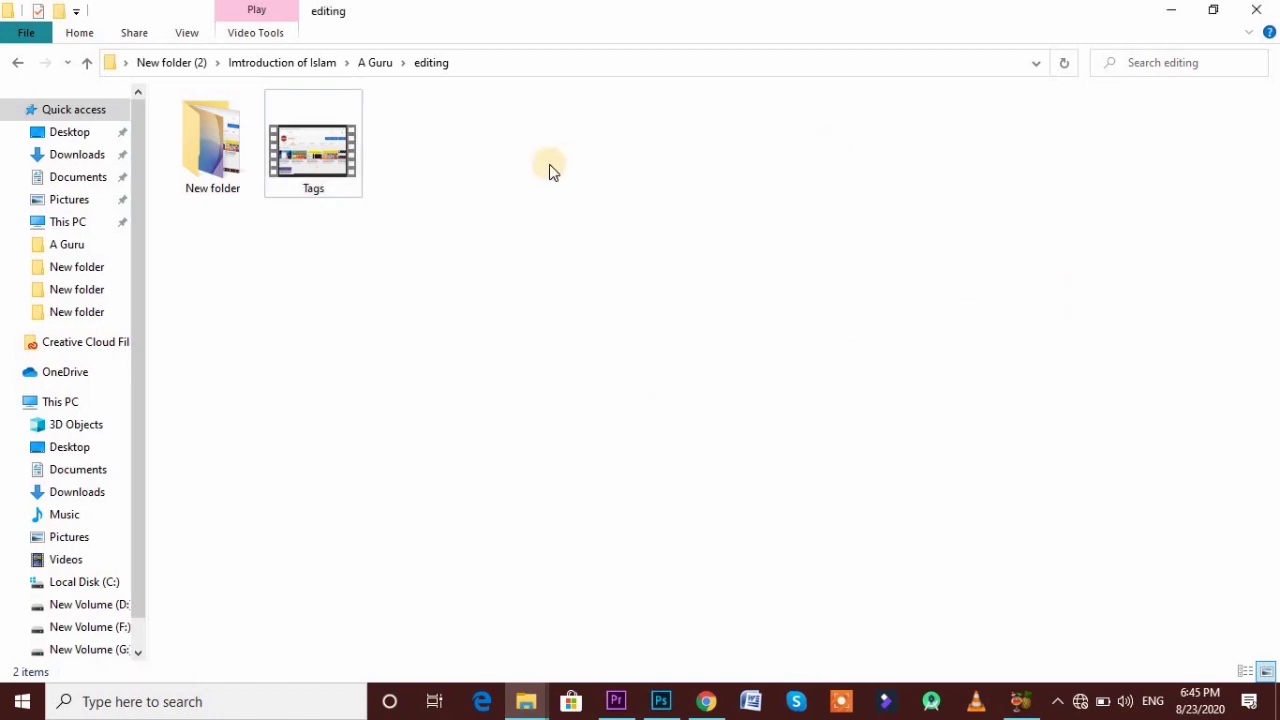
Step: Load the Tags video from the editing folder into HandBrake as the source
left_click_drag(315, 144, 745, 427)
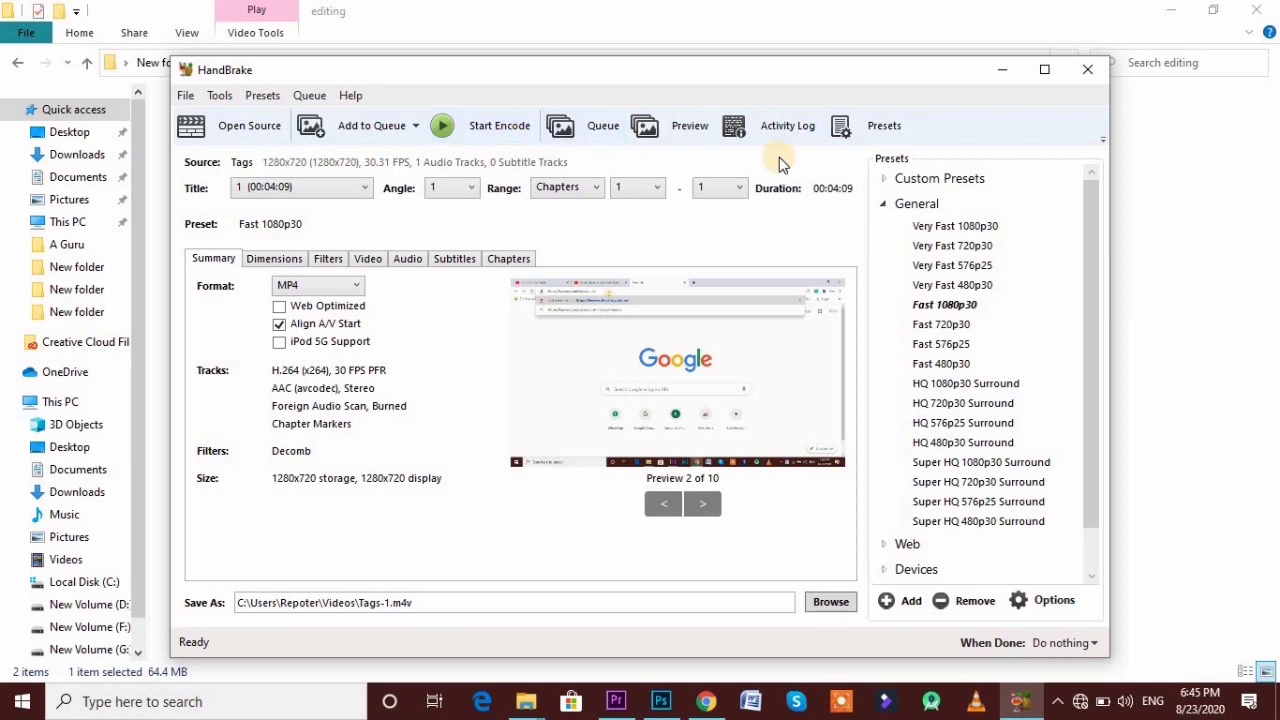
left_click(891, 130)
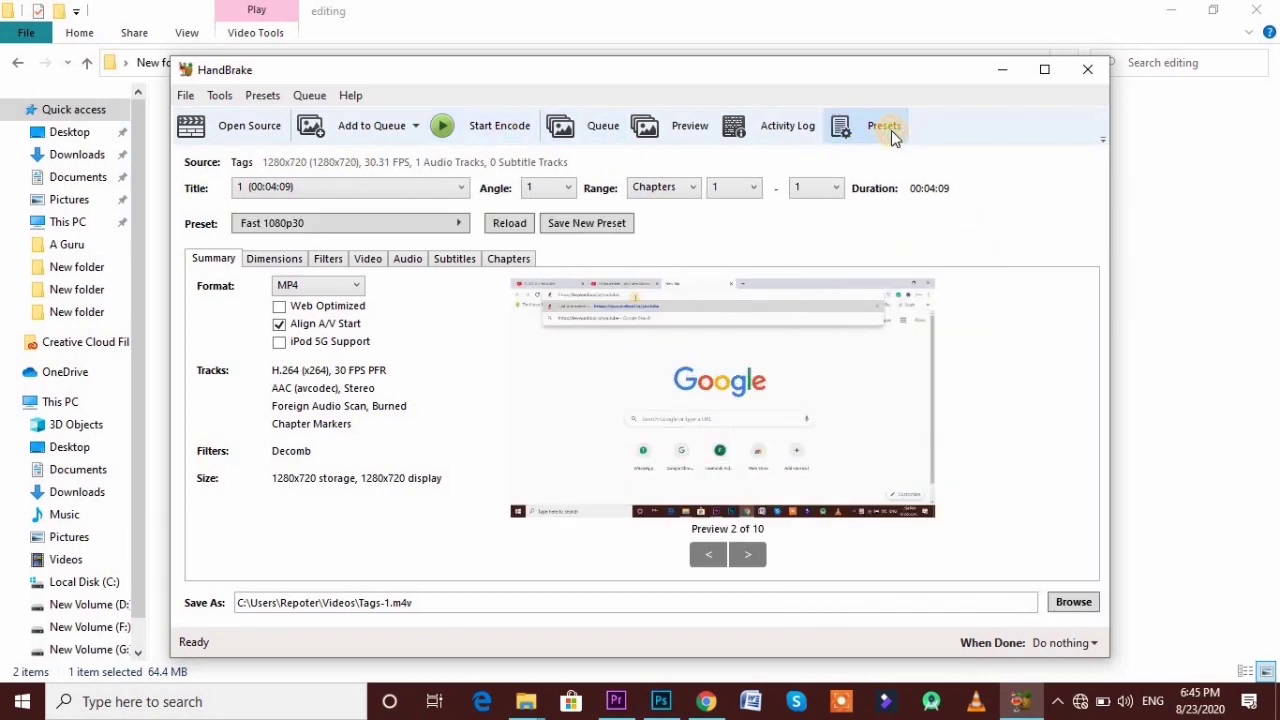
left_click(893, 131)
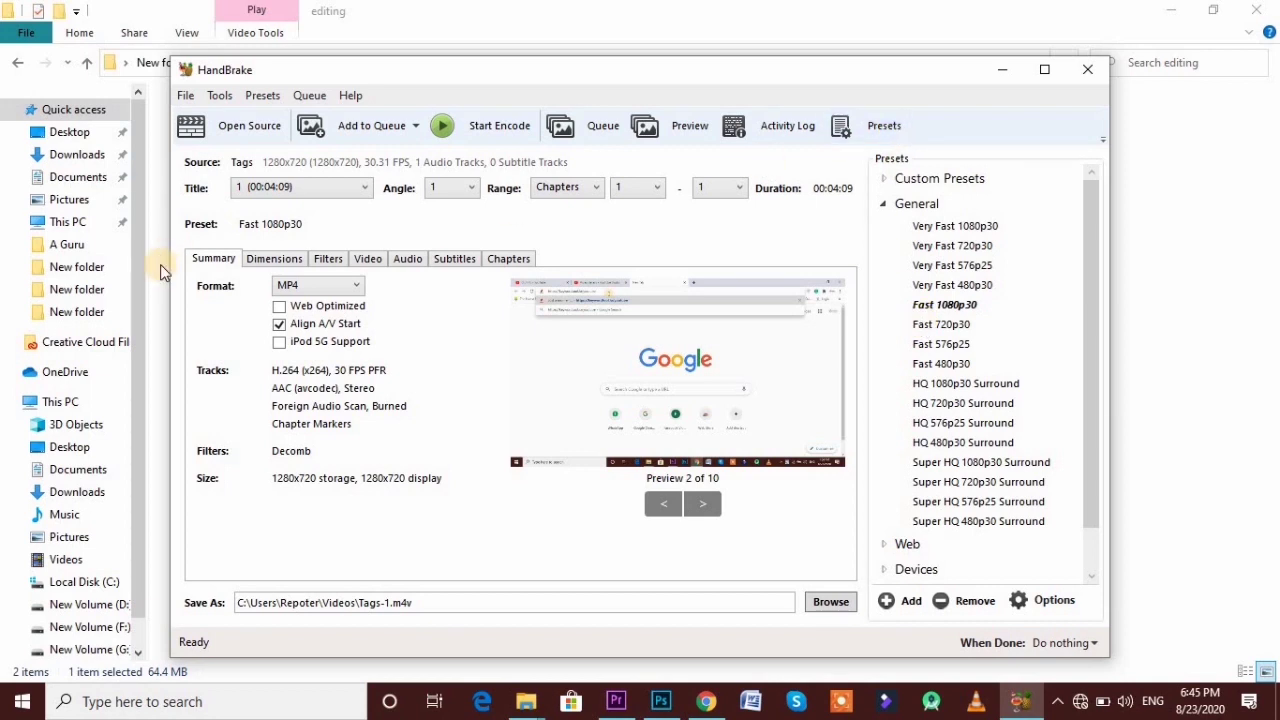
Step: Keep MP4 as the output format and enable Web Optimized
left_click(215, 270)
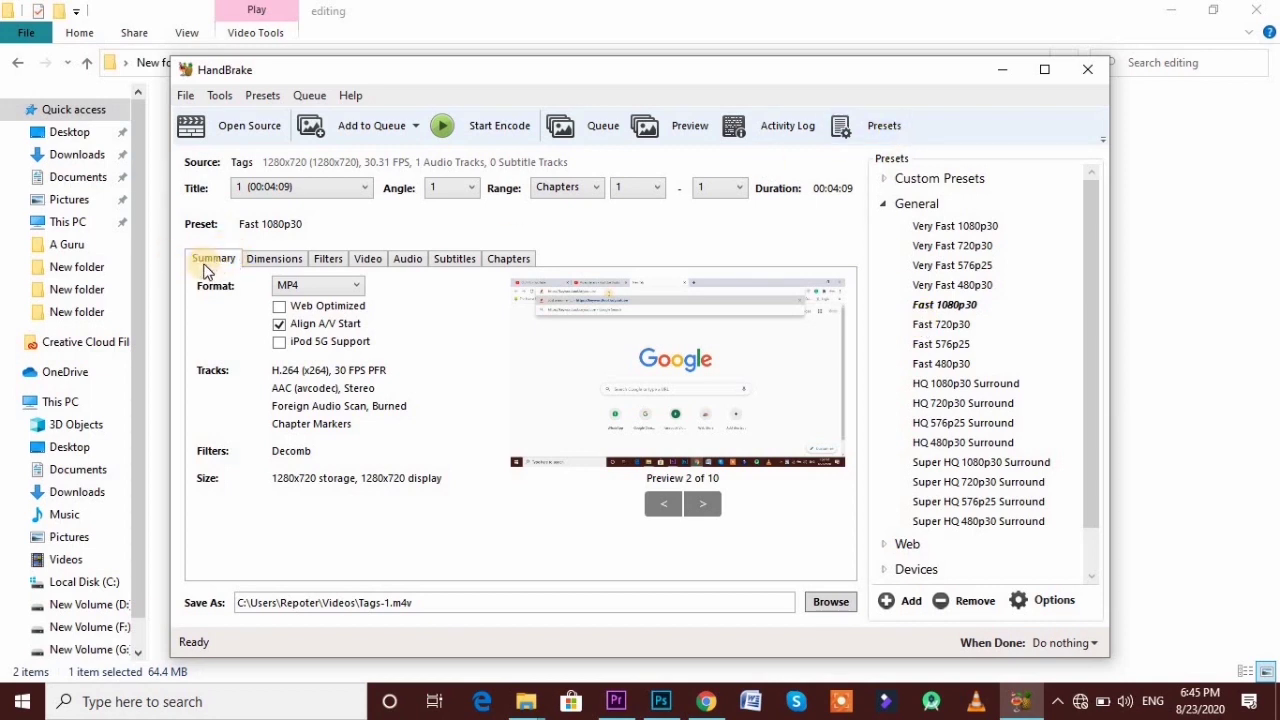
left_click(279, 260)
left_click(325, 262)
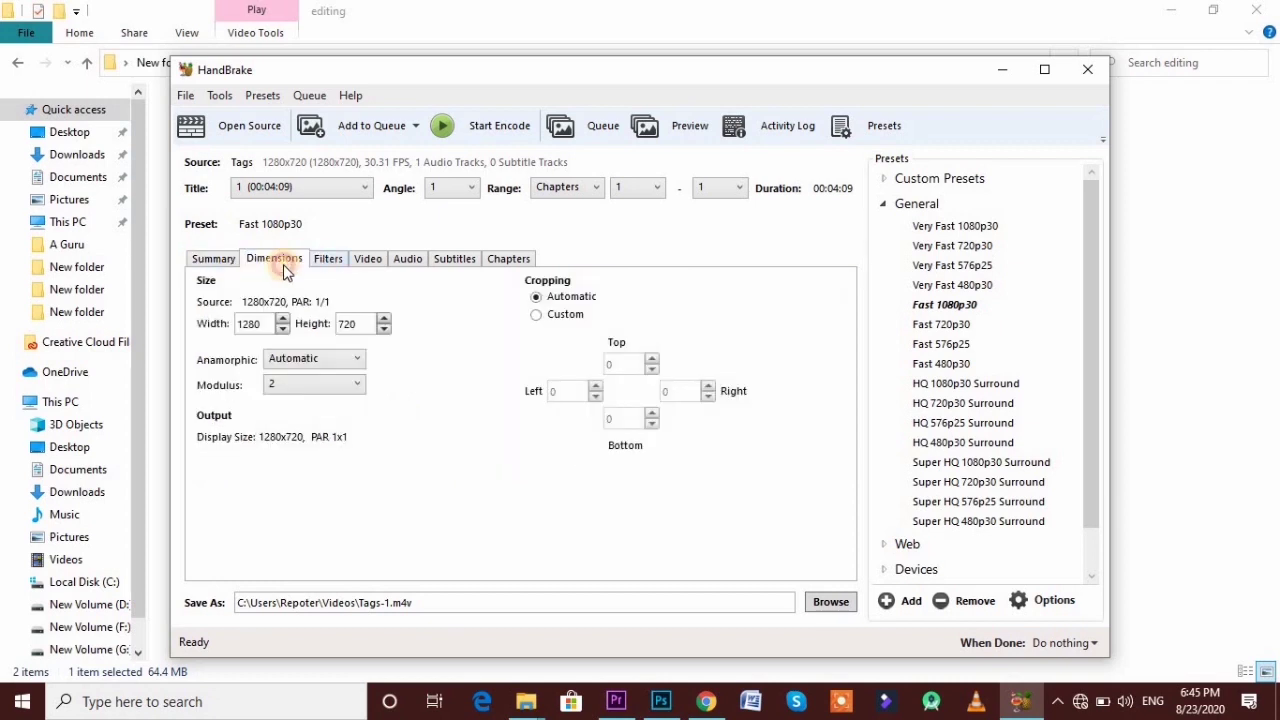
left_click(220, 258)
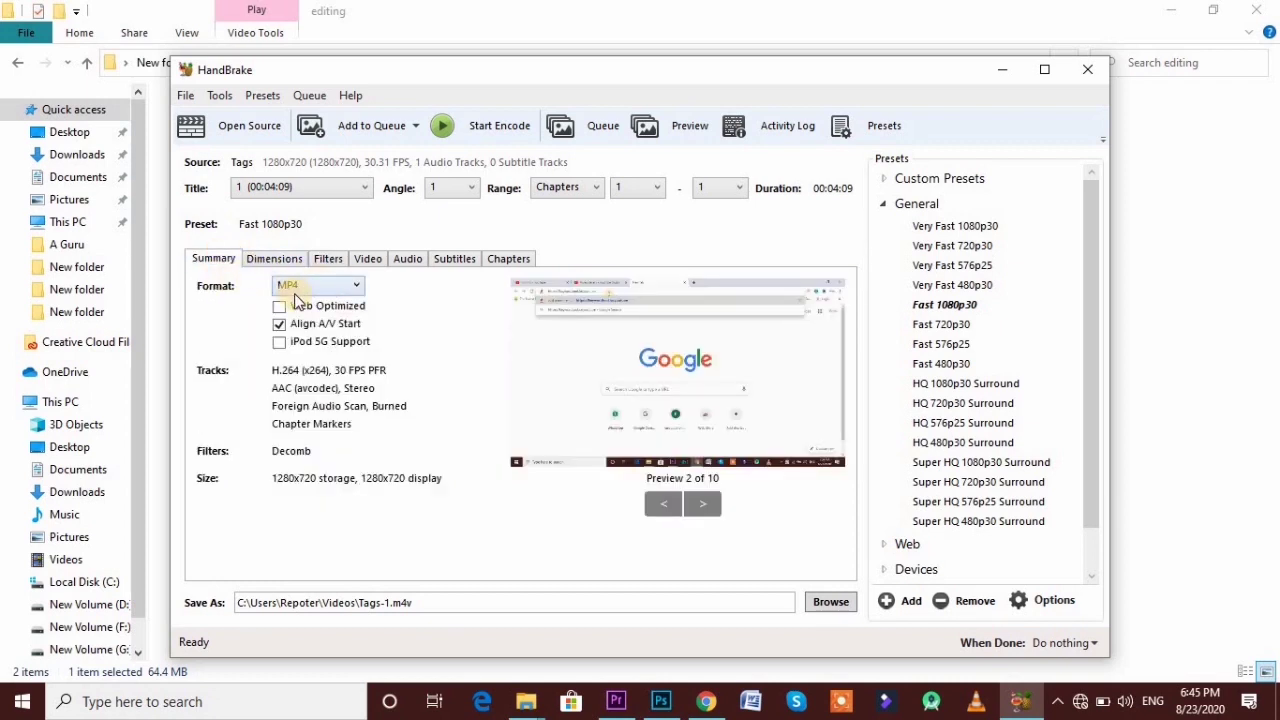
left_click(329, 287)
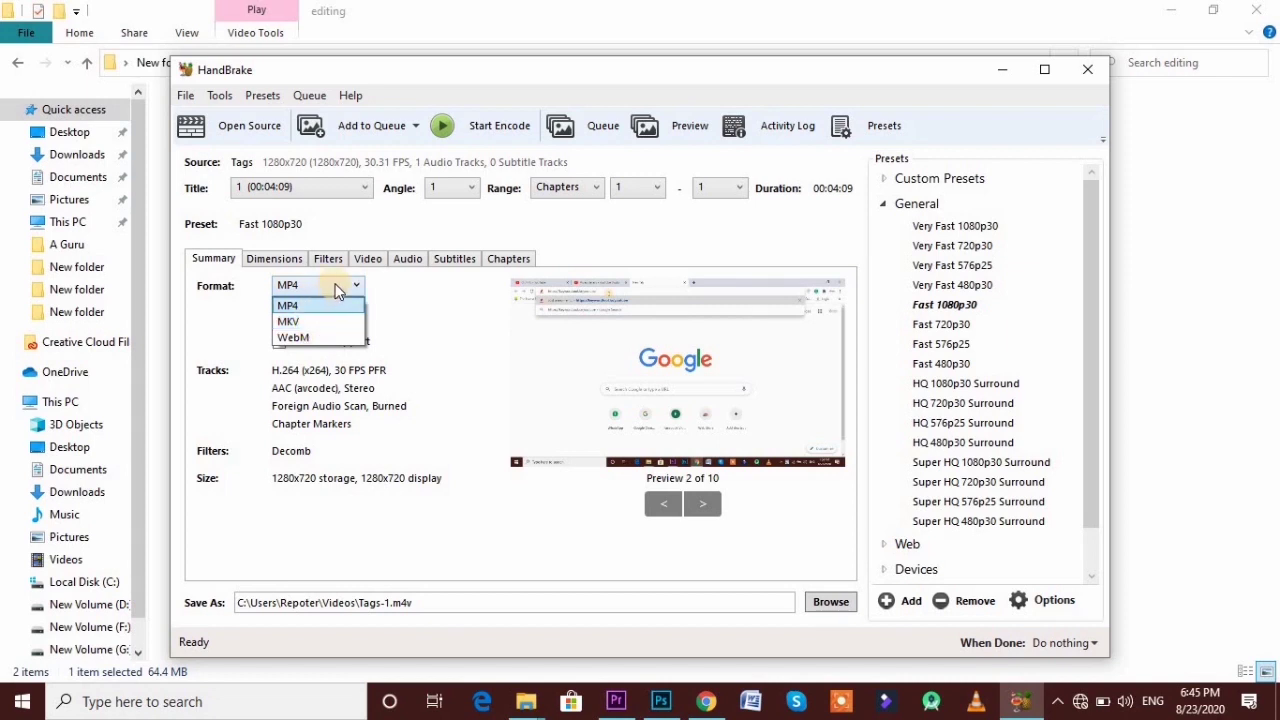
left_click(336, 285)
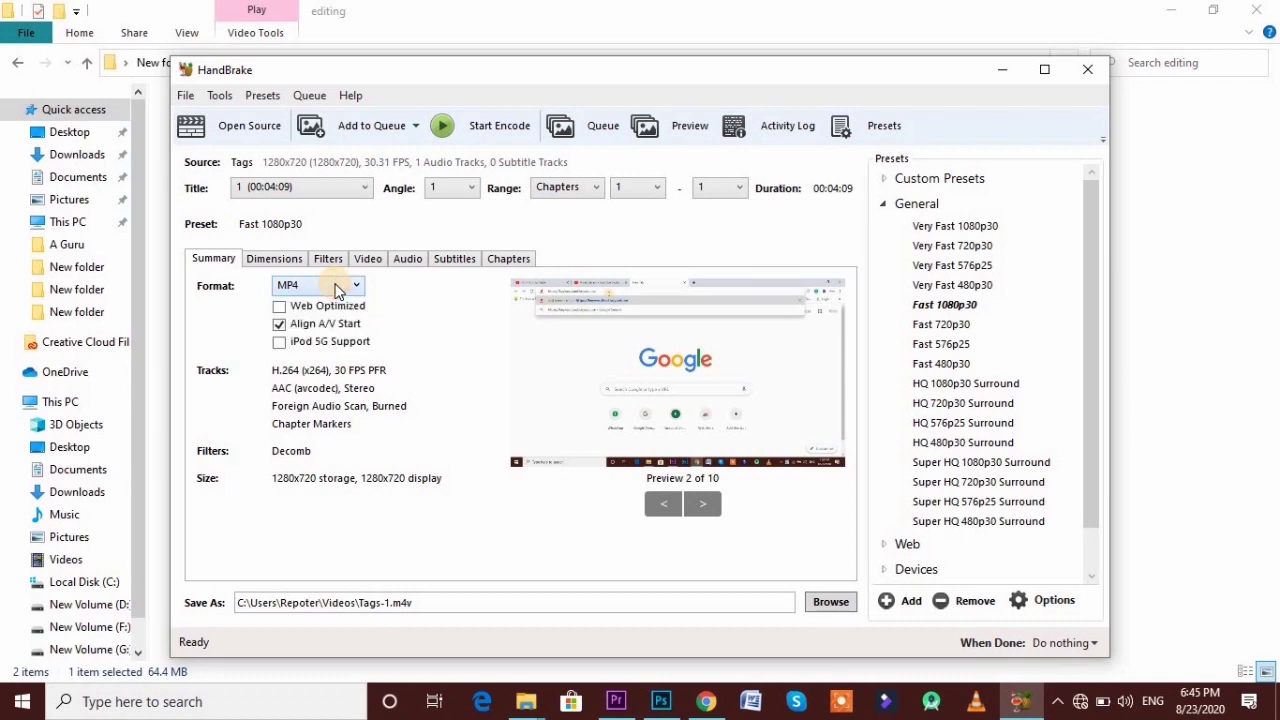
left_click(279, 307)
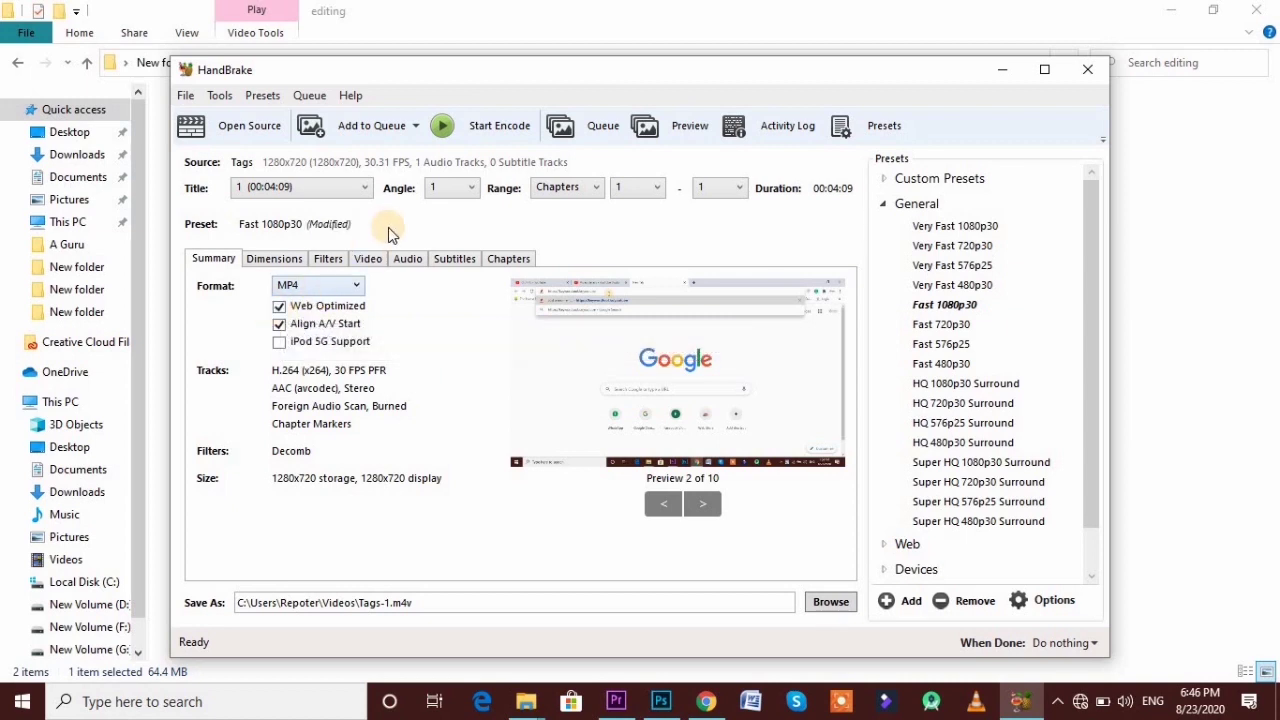
Step: Review the dimensions and filters, and set the video framerate to 25 FPS with Constant Framerate
left_click(299, 260)
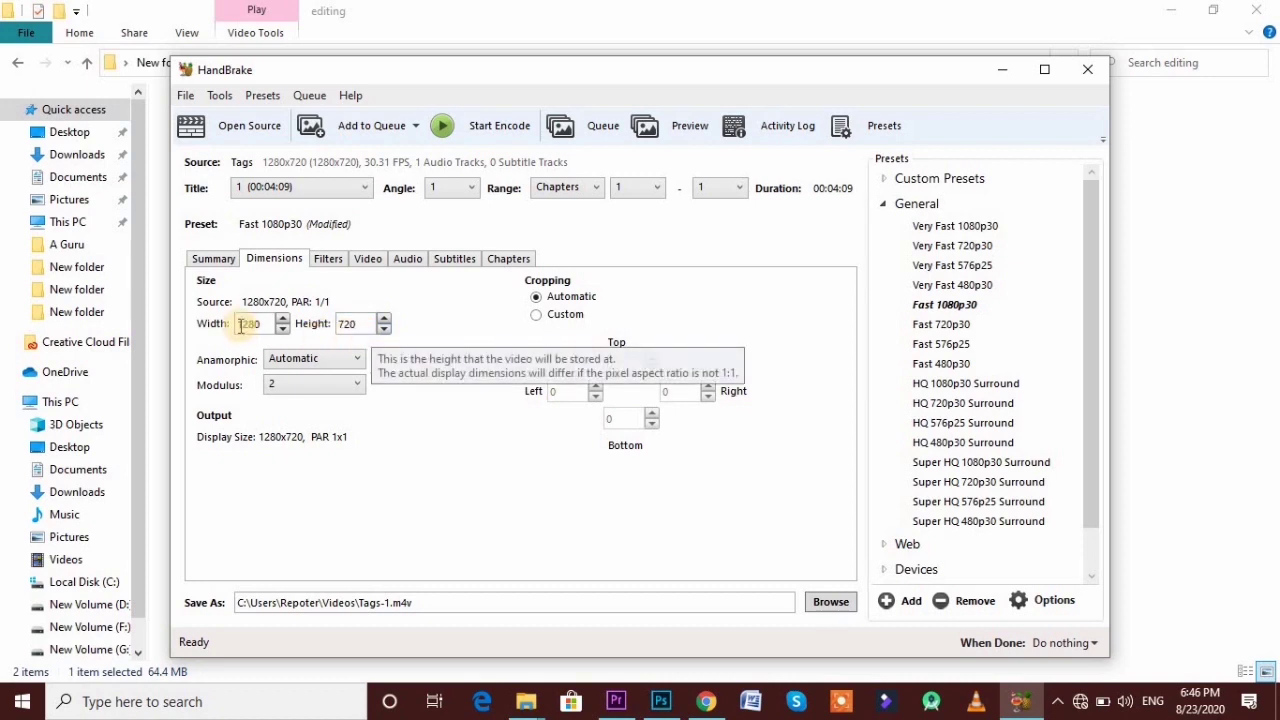
left_click(333, 258)
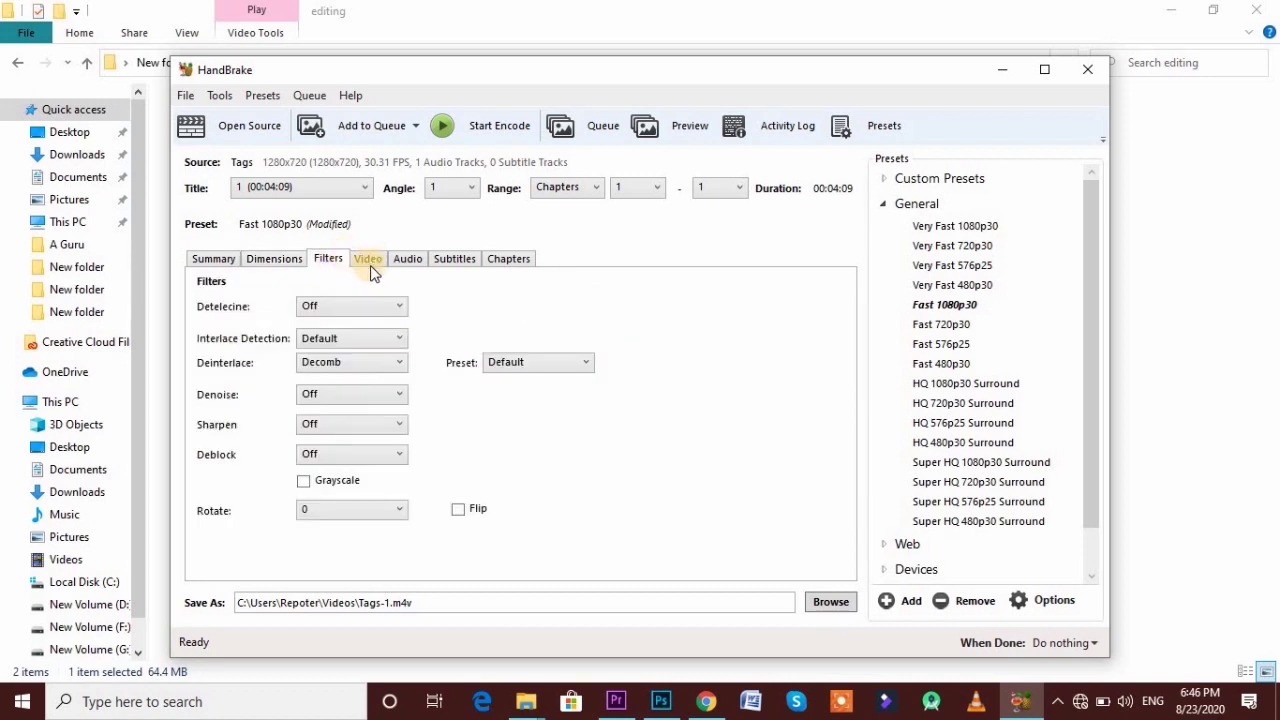
left_click(373, 264)
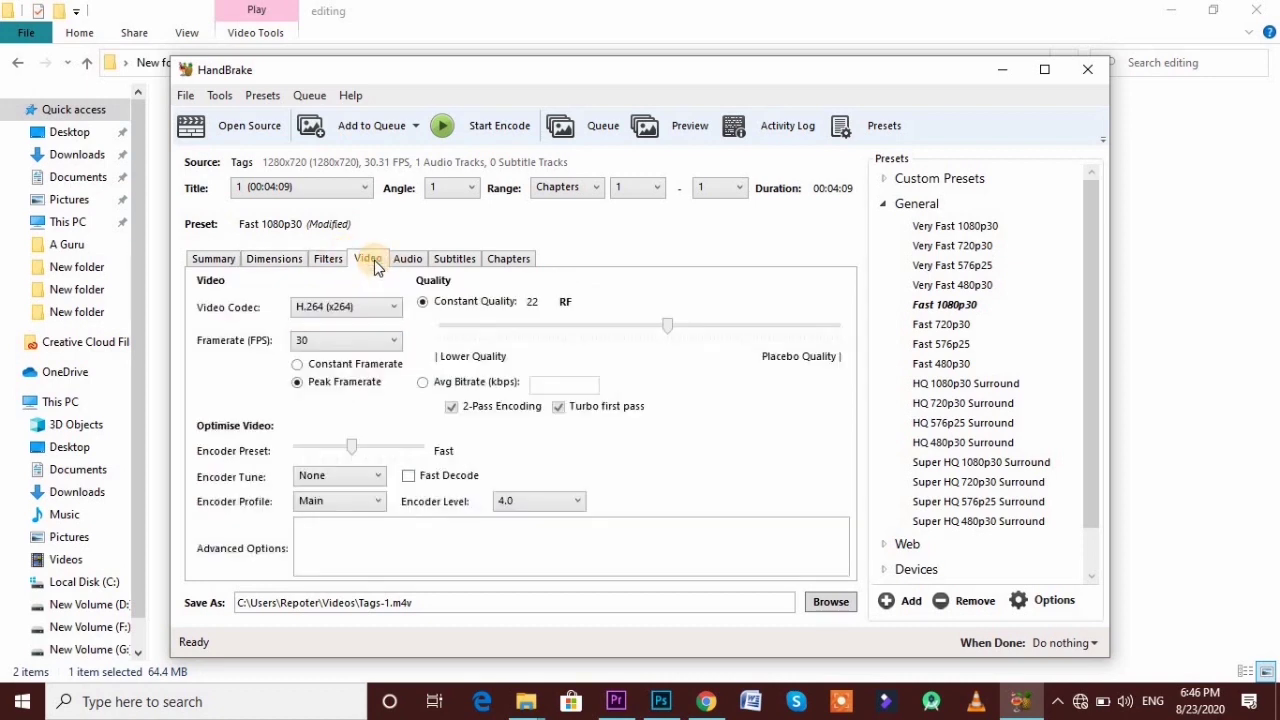
left_click(381, 345)
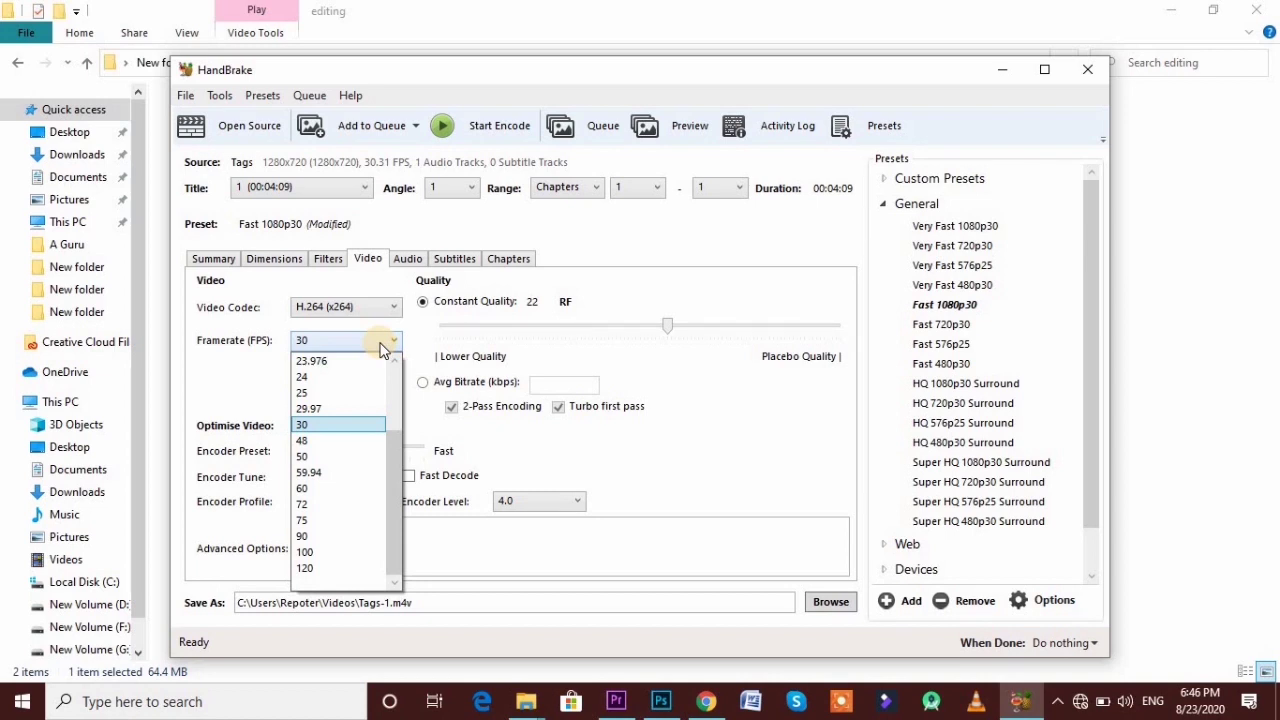
left_click(324, 394)
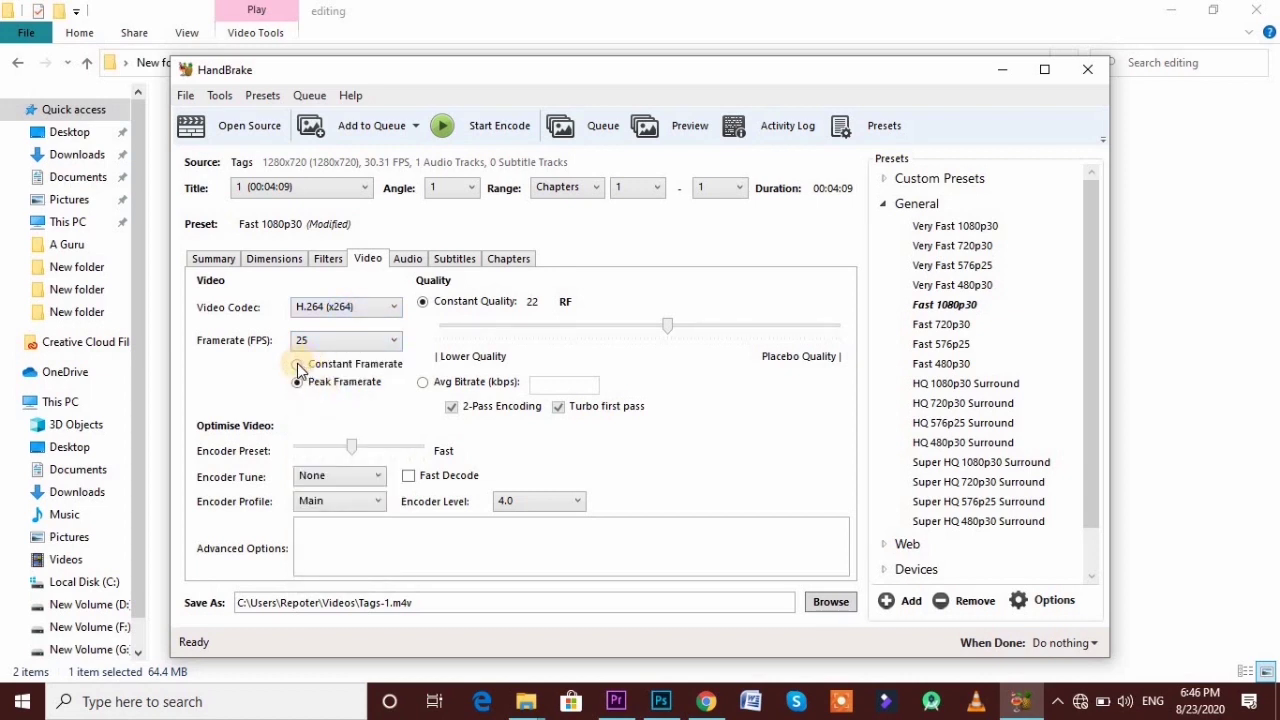
left_click(298, 366)
mouse_move(668, 323)
left_mouse_down()
mouse_move(646, 323)
mouse_move(683, 325)
left_mouse_up()
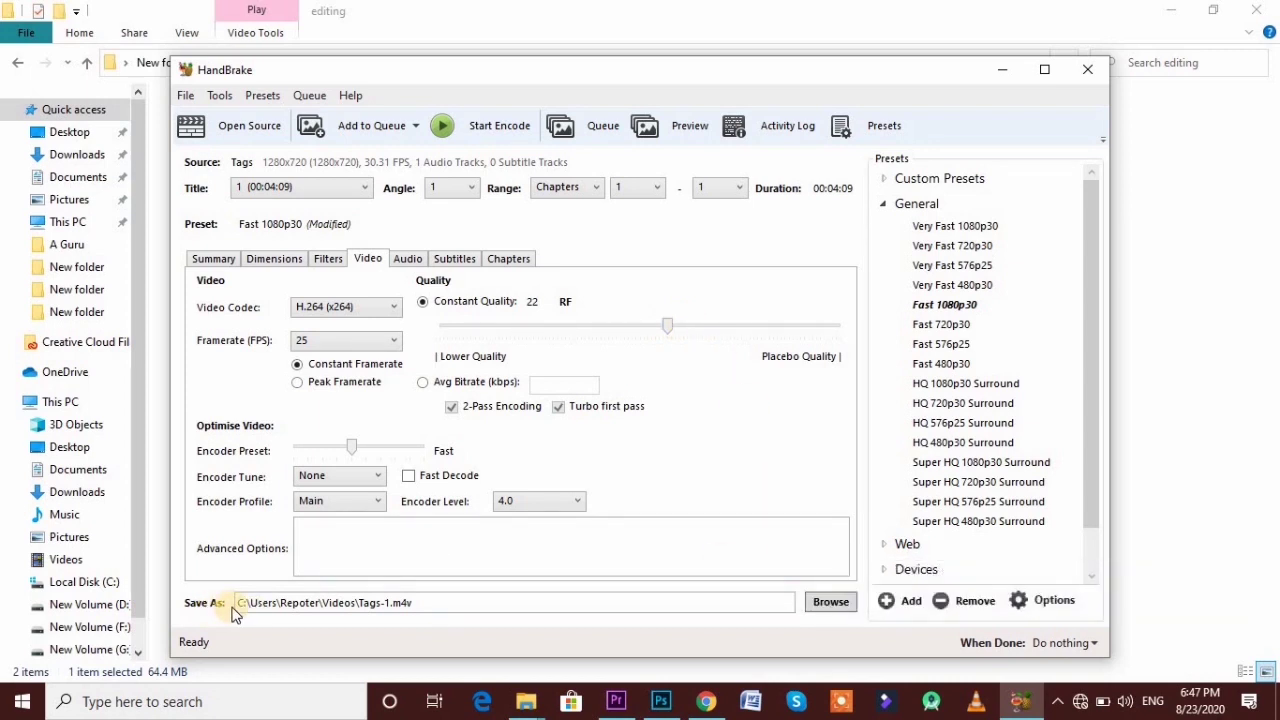
Step: Set the output destination to the editing folder inside A Guru, with the file name Tags-1 and type mp4
left_click(828, 603)
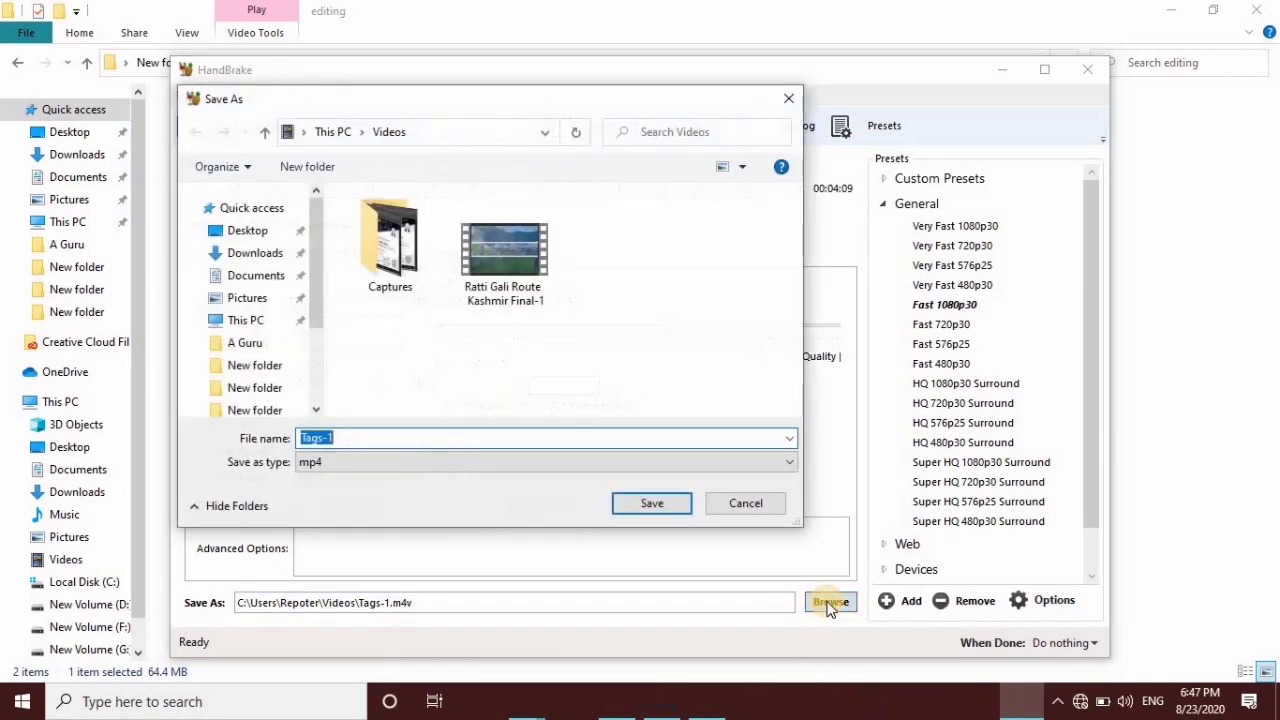
left_click(370, 437)
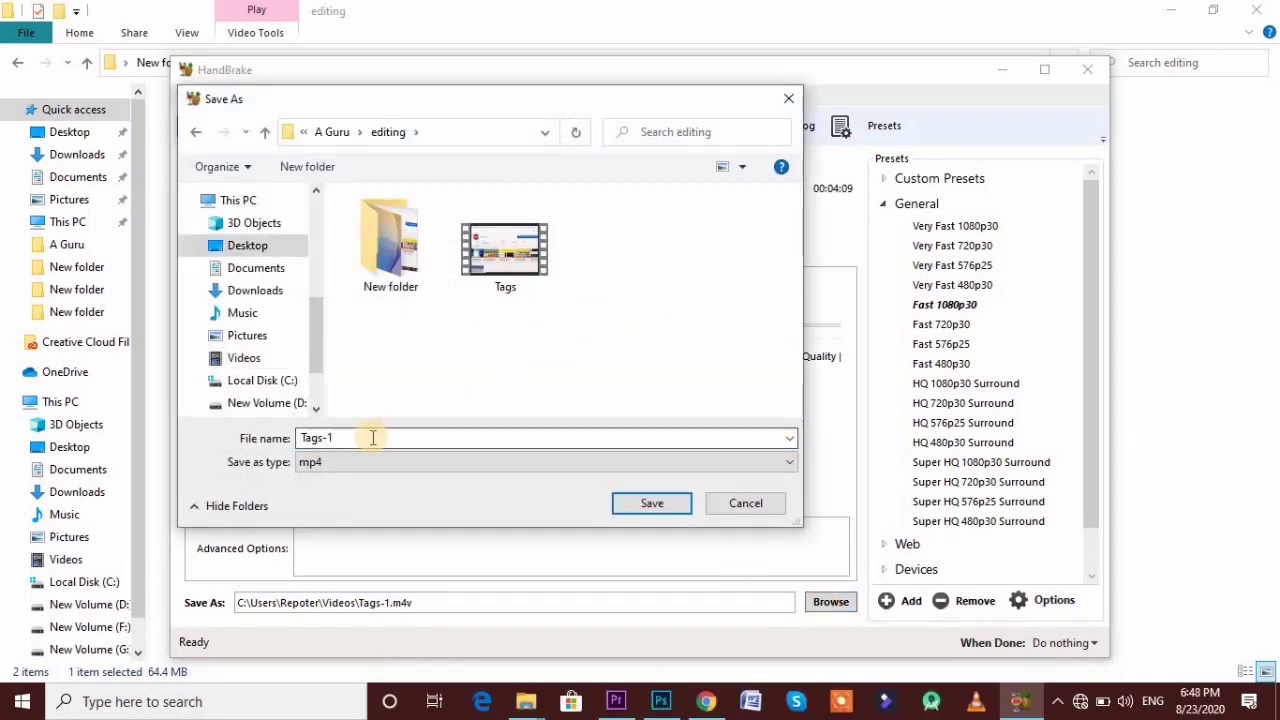
left_click(370, 437)
left_click(370, 437)
left_click(652, 503)
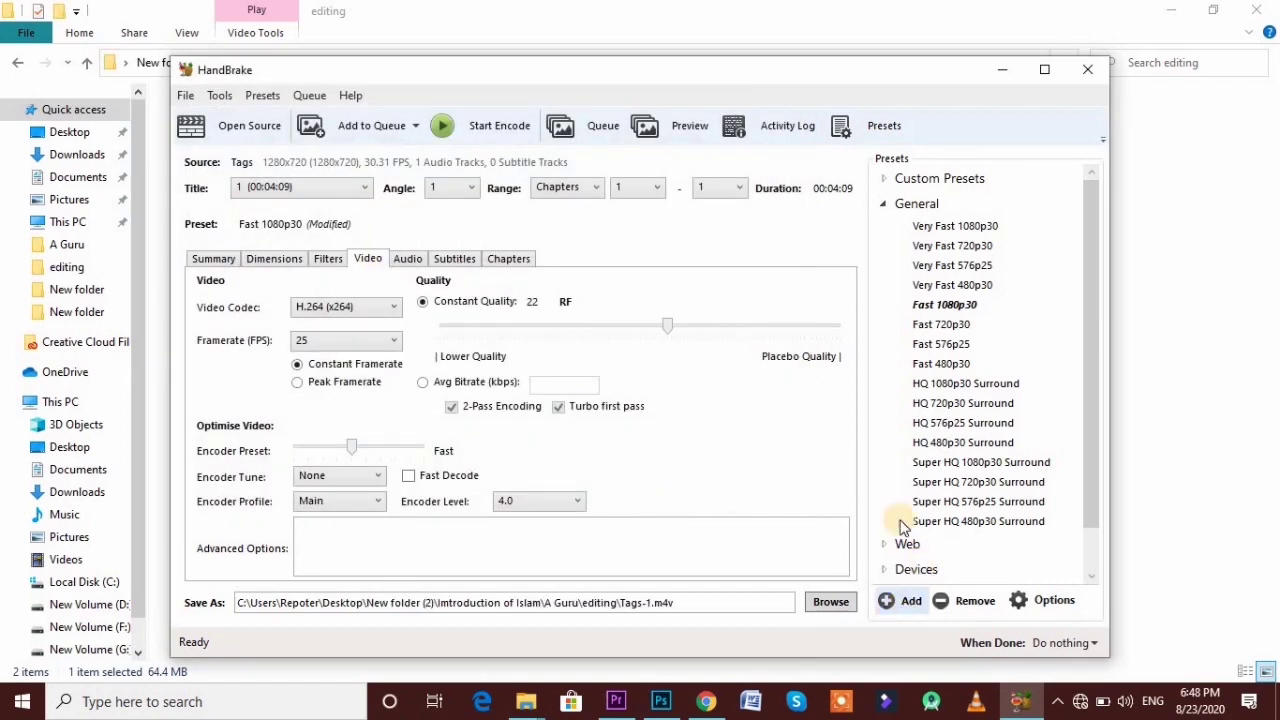
Step: Add the current settings as a preset named Guru under Custom Presets, and start encoding the video
left_click(911, 601)
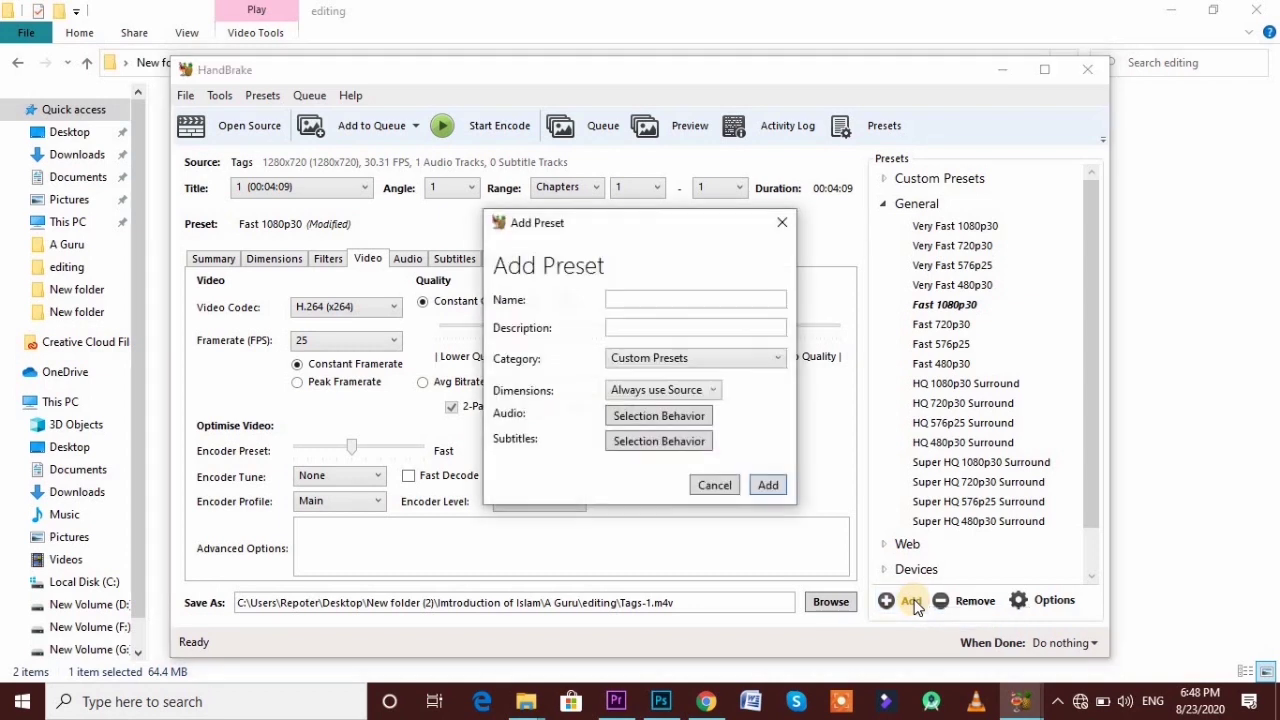
left_click(651, 298)
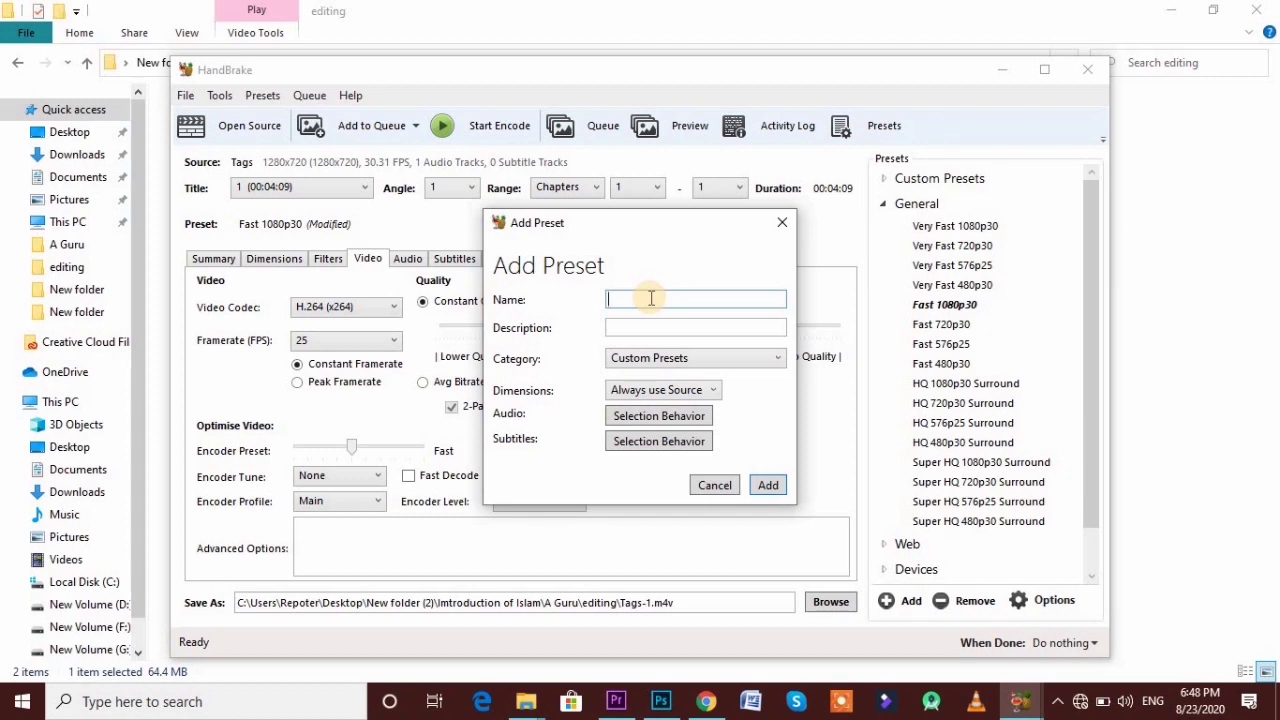
type("Guru")
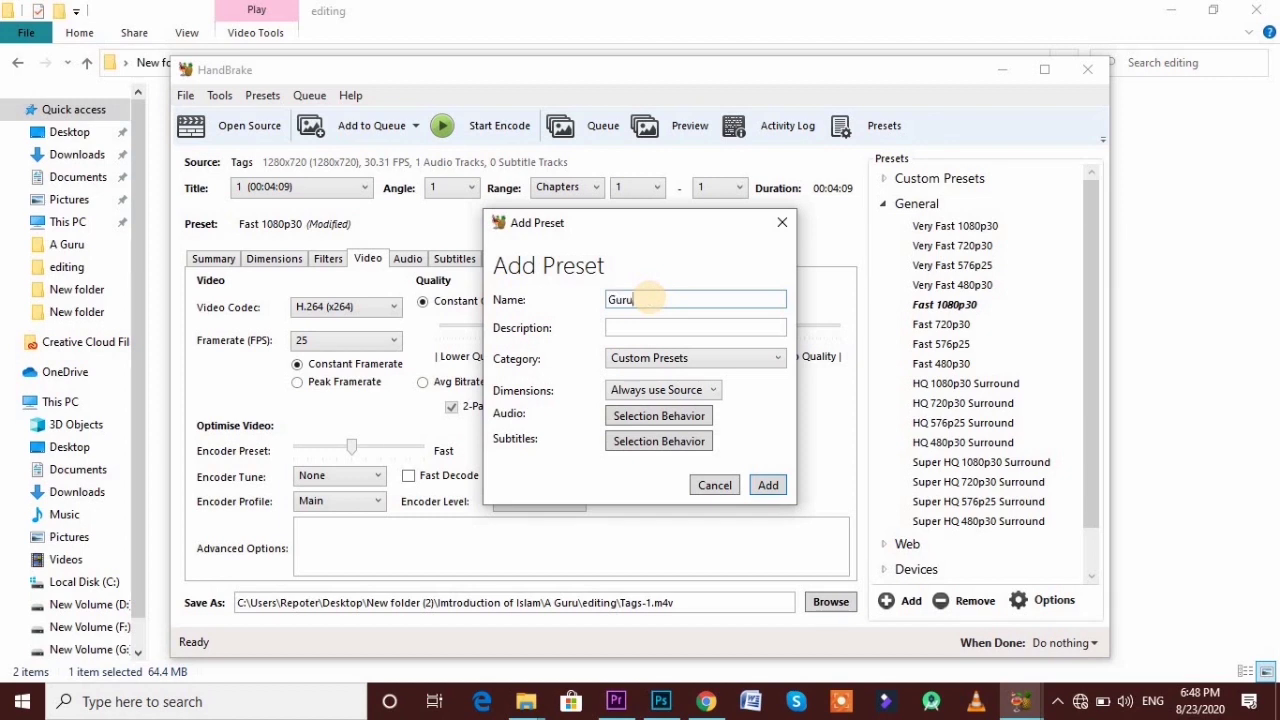
left_click(766, 487)
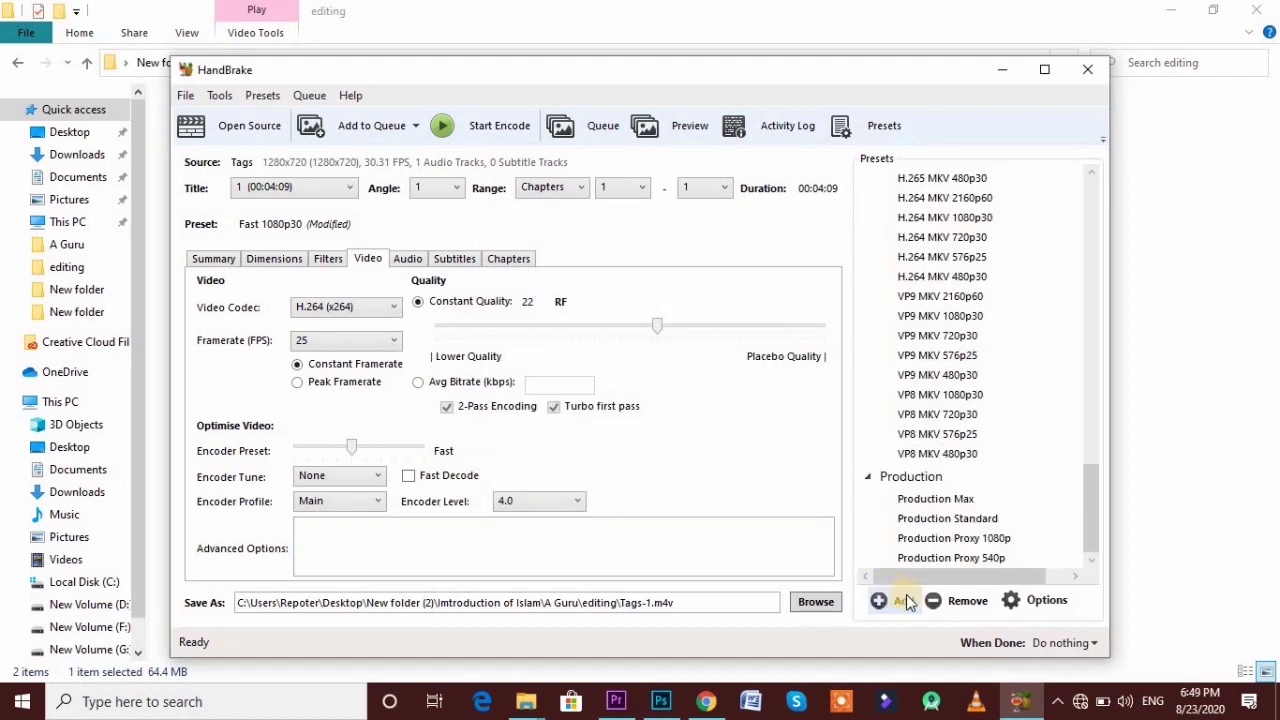
left_click(500, 133)
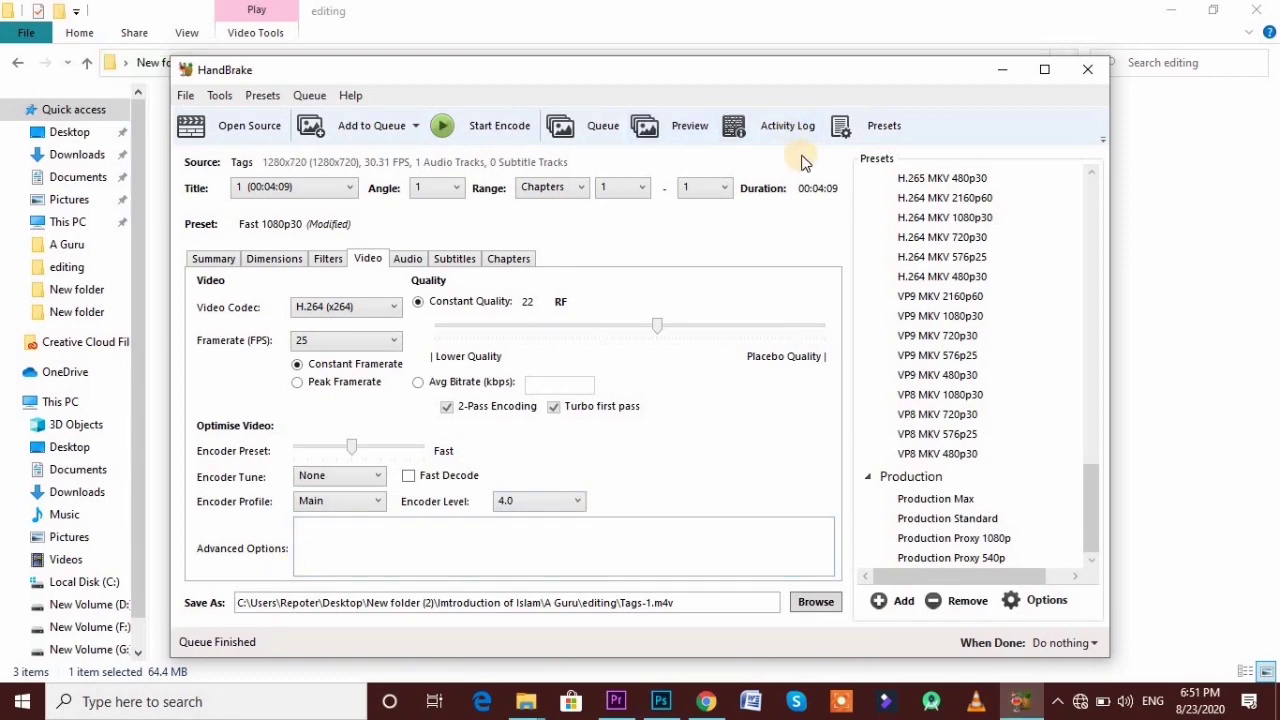
Step: Switch to the editing folder in File Explorer and check the original Tags video's file size in its properties
left_click(1004, 72)
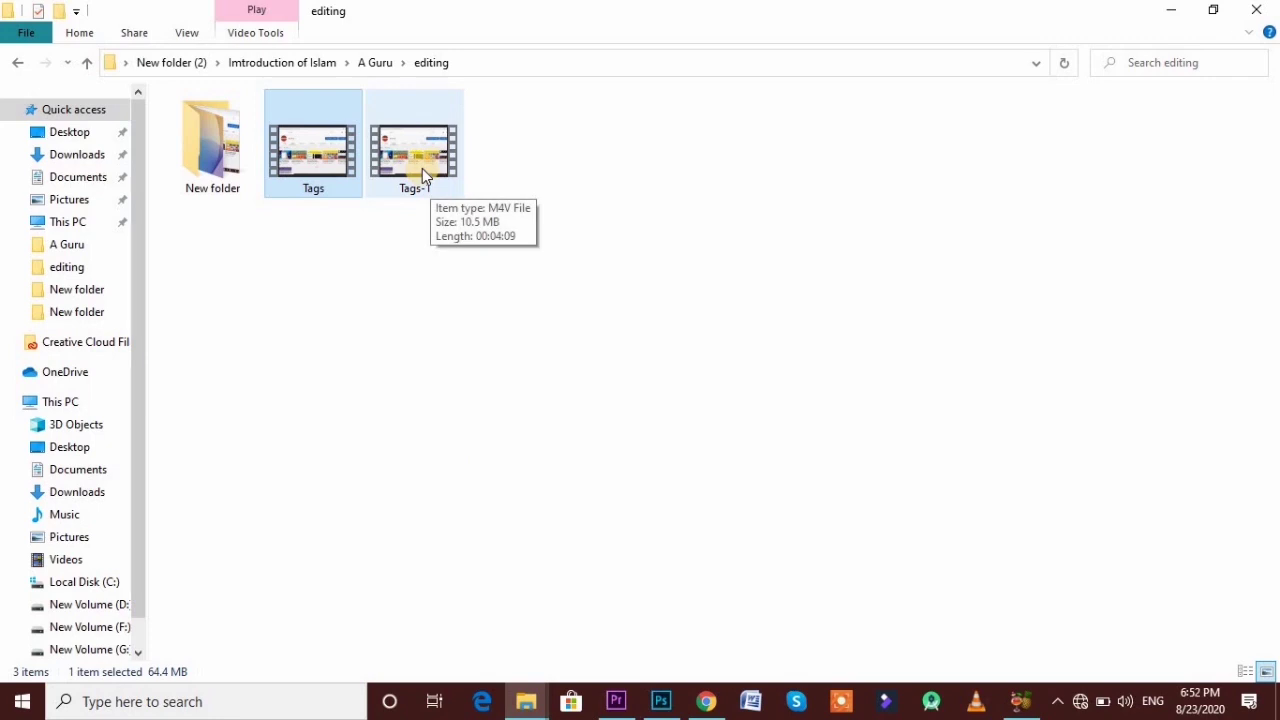
right_click(304, 158)
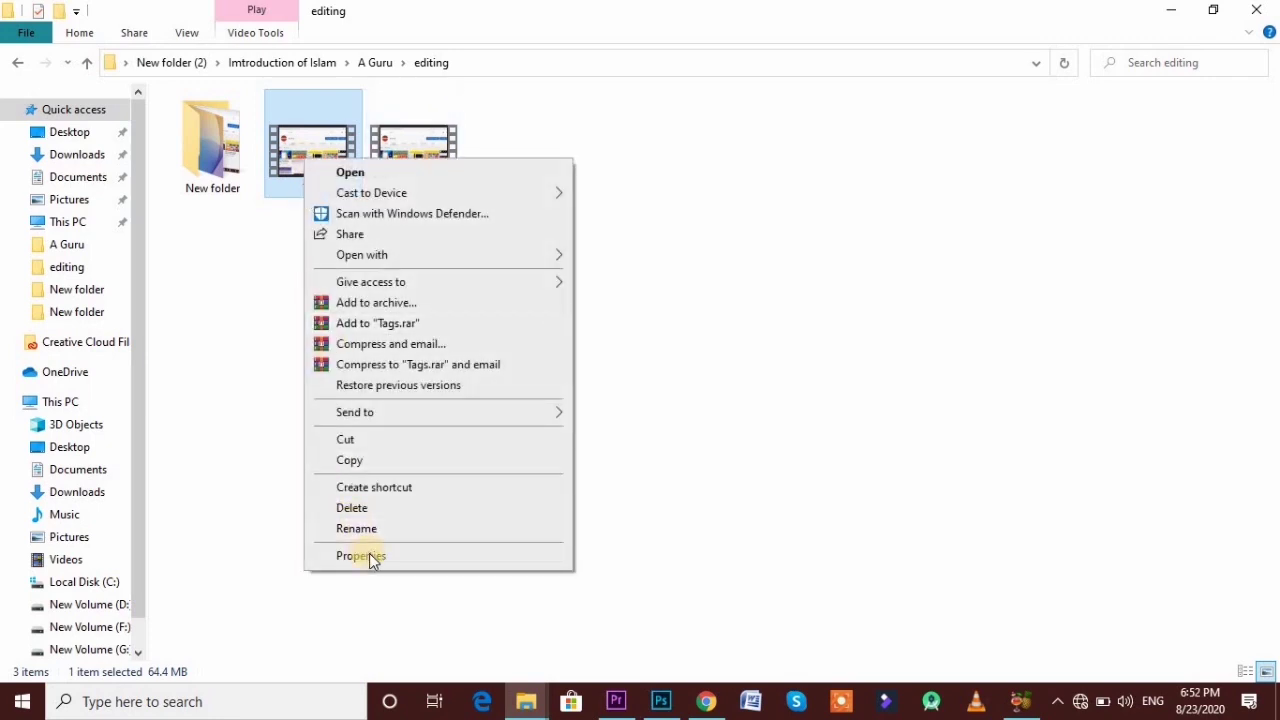
left_click(369, 556)
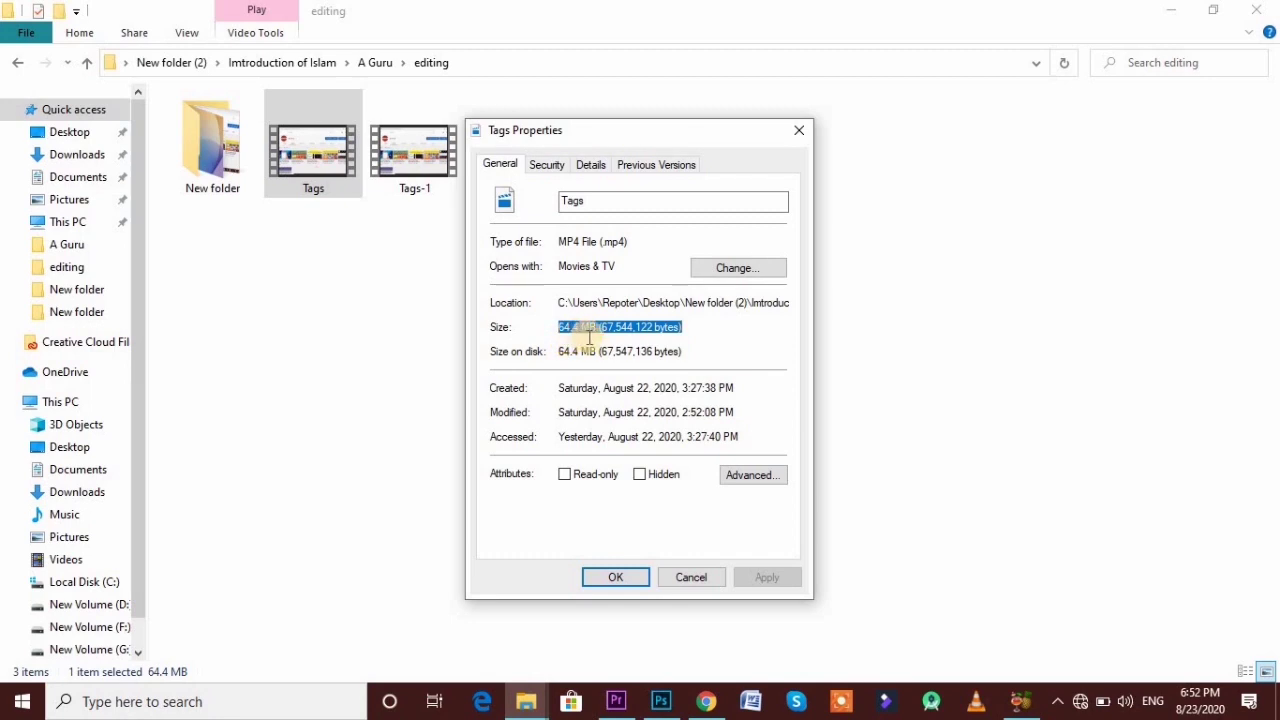
left_click(799, 130)
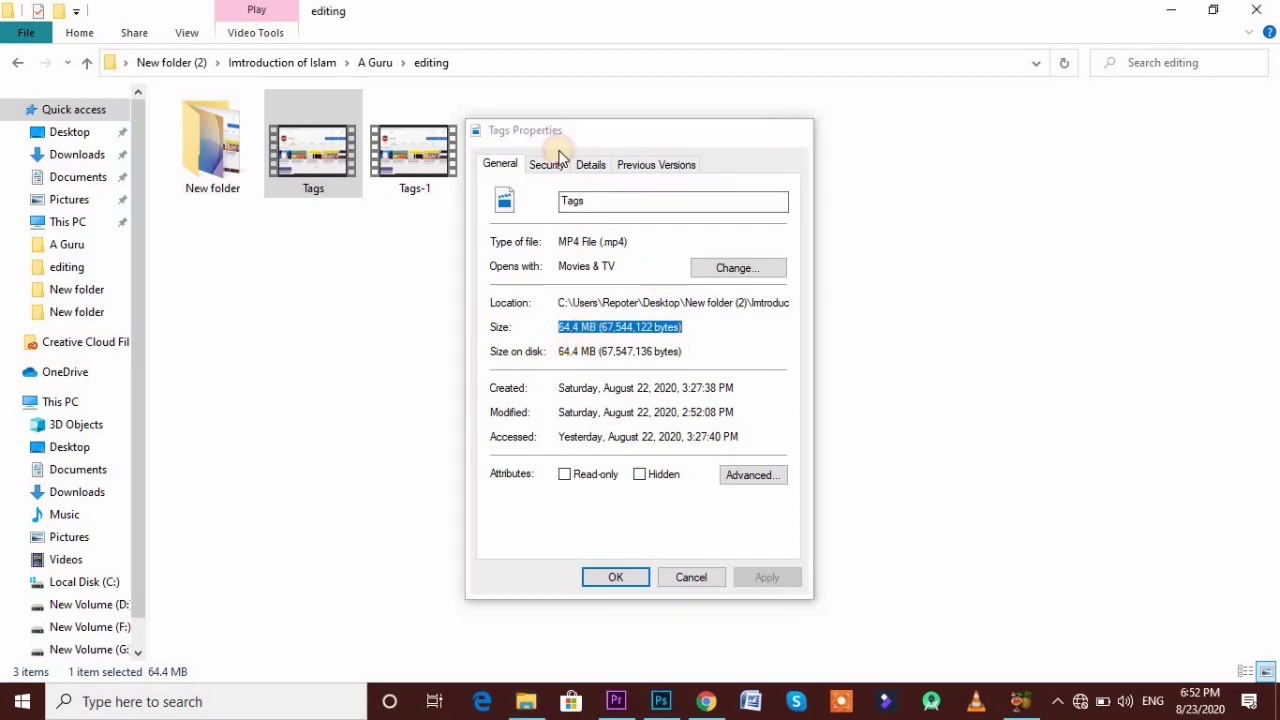
Step: Check the compressed Tags-1 video's file size in its properties, and deselect the file
left_click(413, 181)
right_click(411, 180)
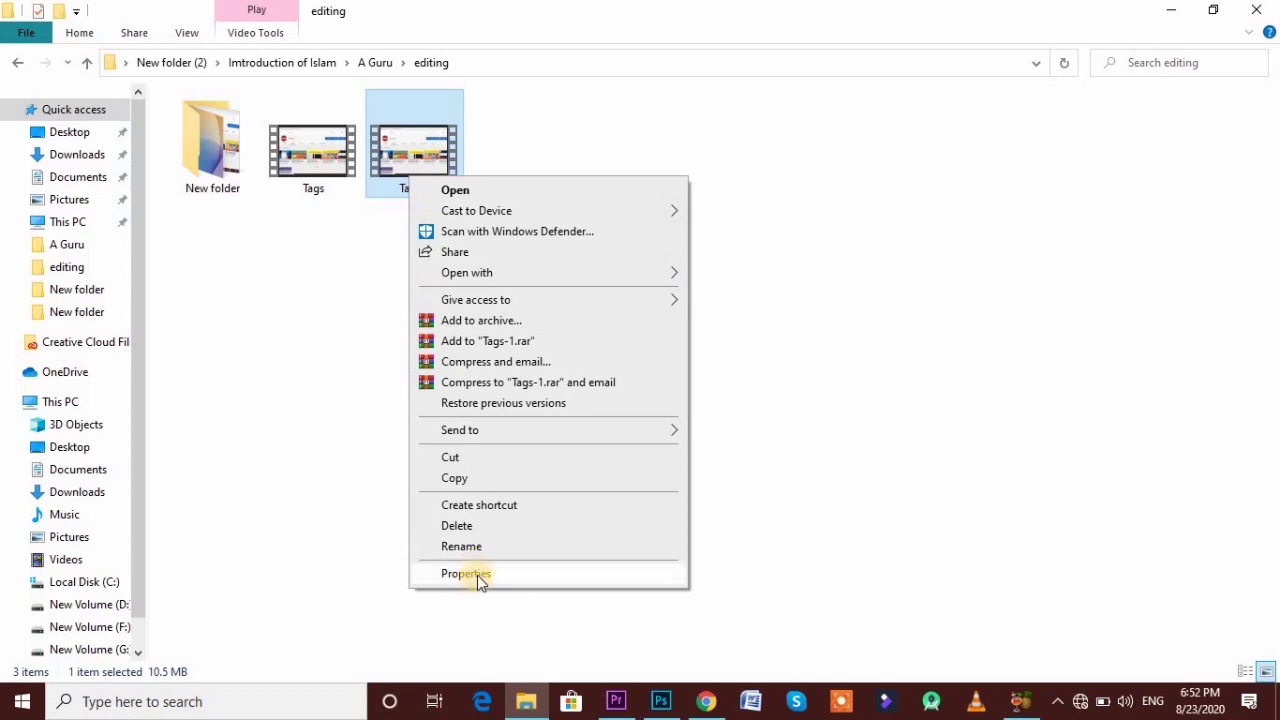
left_click(477, 574)
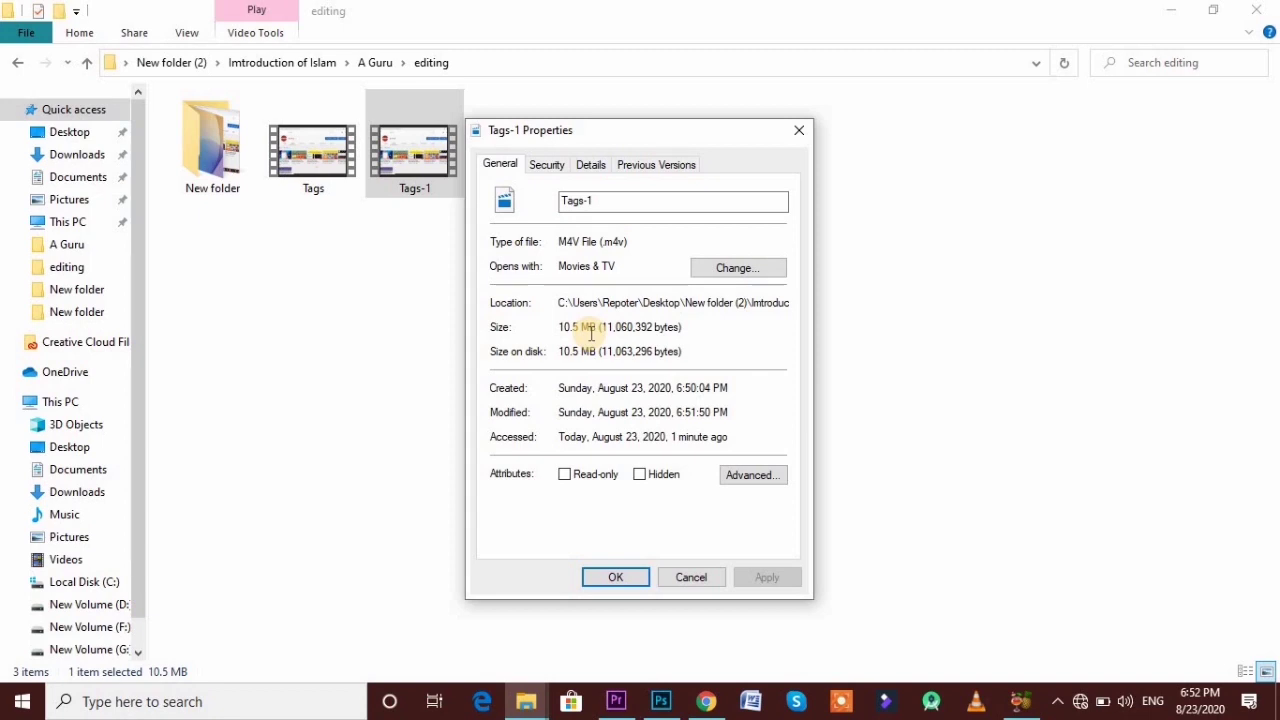
left_click(617, 577)
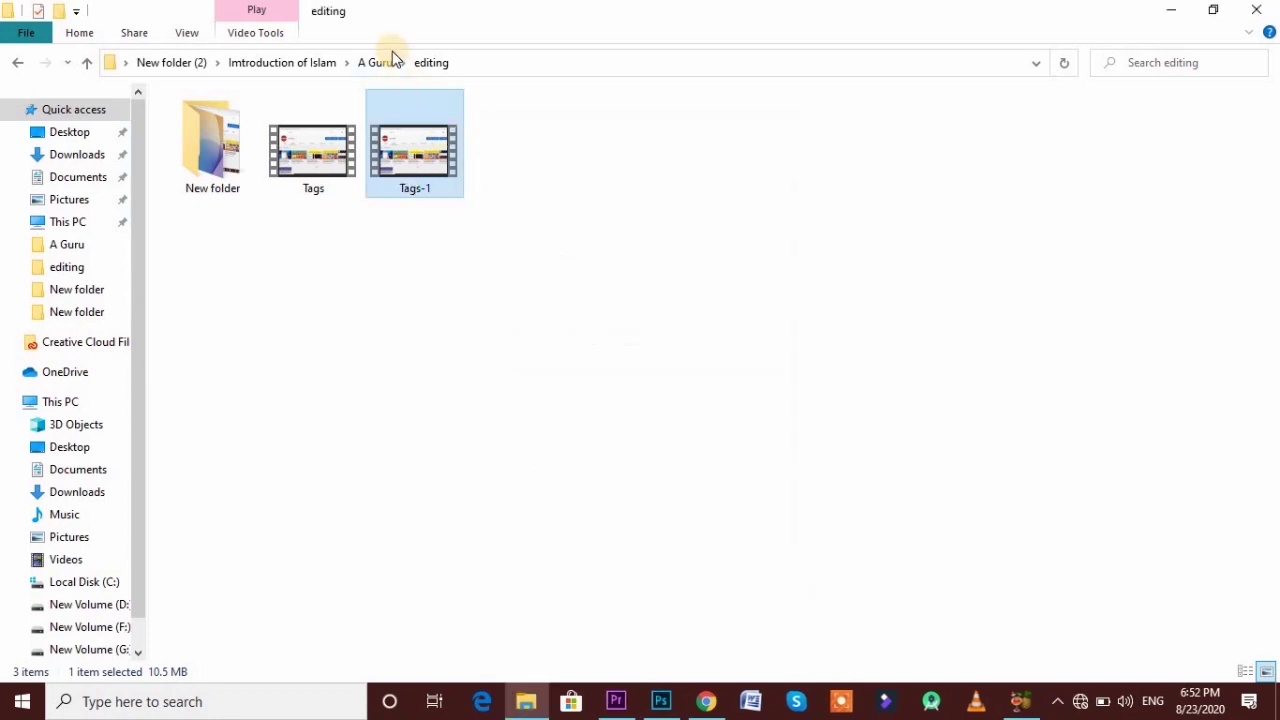
left_click(548, 256)
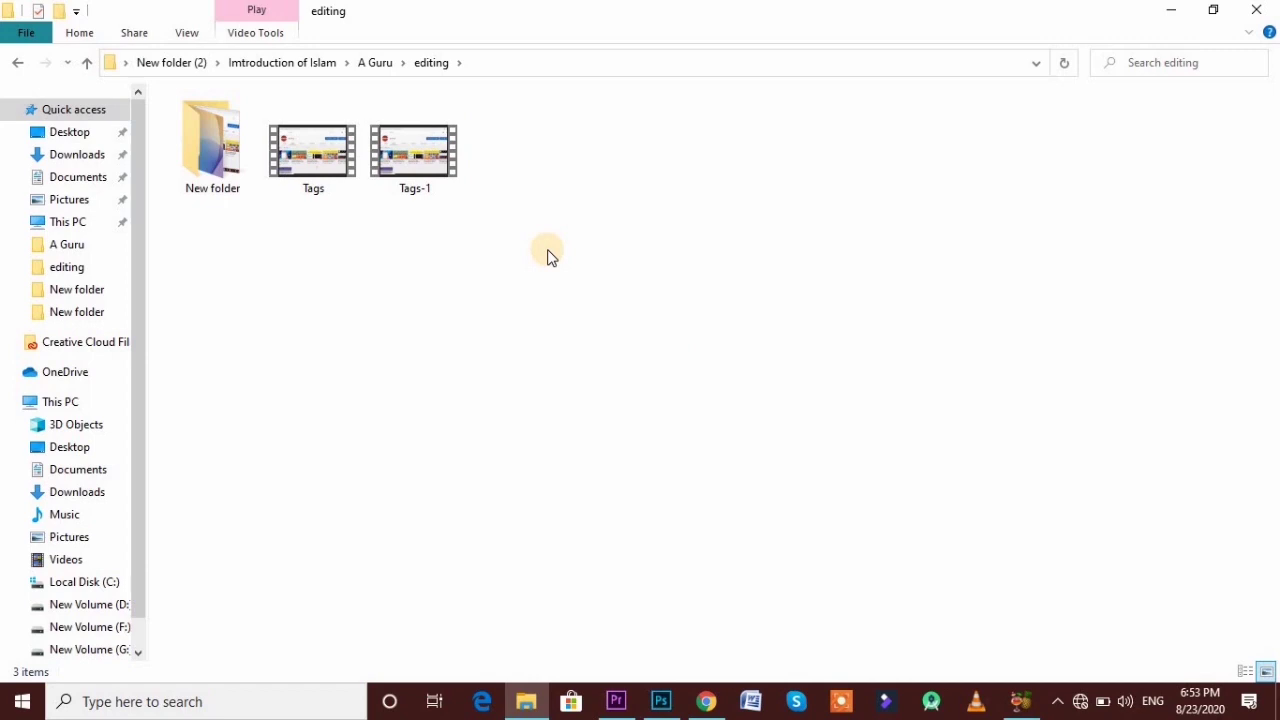